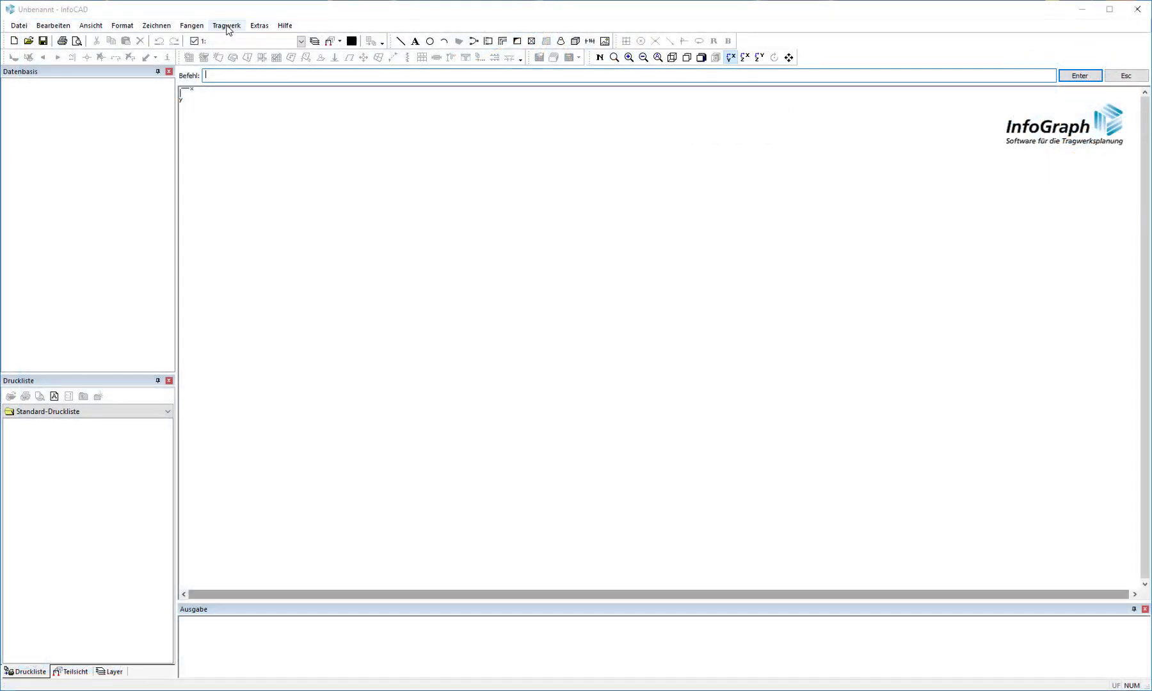
Step: Start a new Finite Element System and begin a Rand boundary at 0,0 with relative coordinates
click(226, 25)
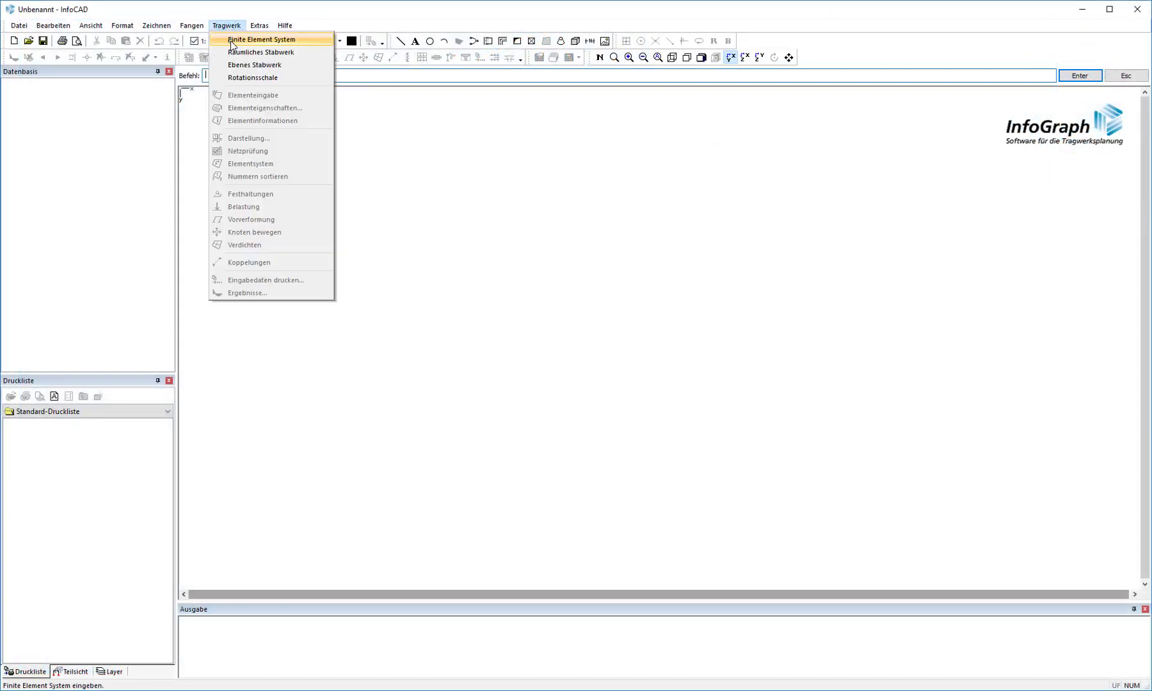
click(231, 41)
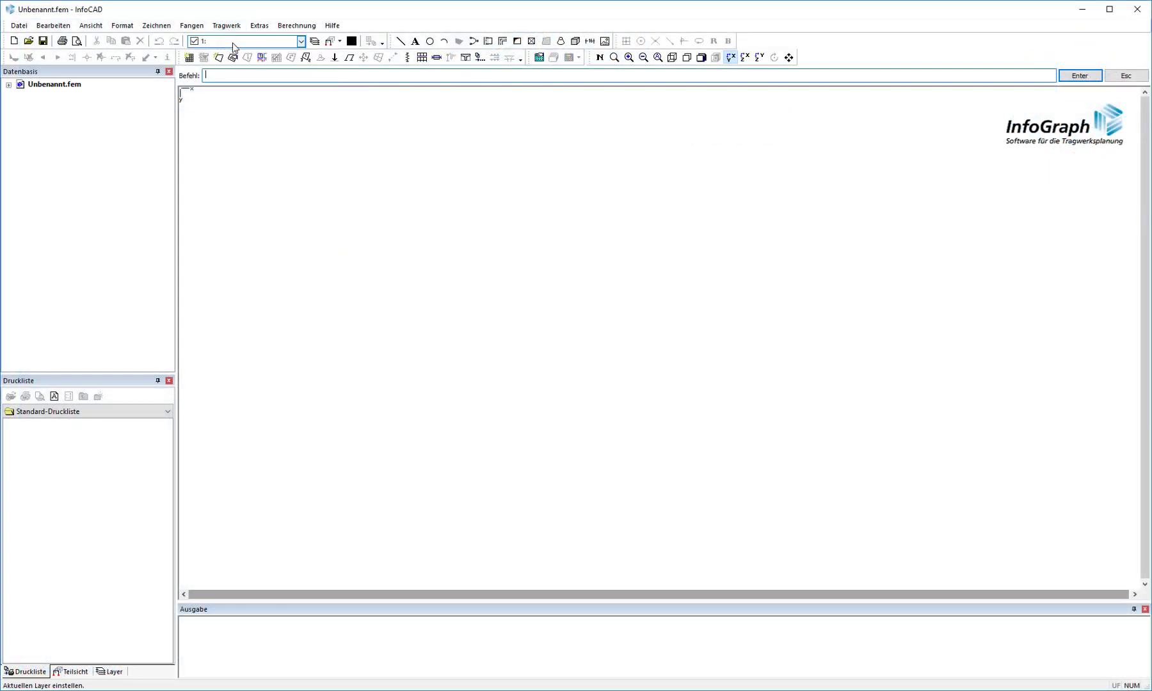
click(488, 41)
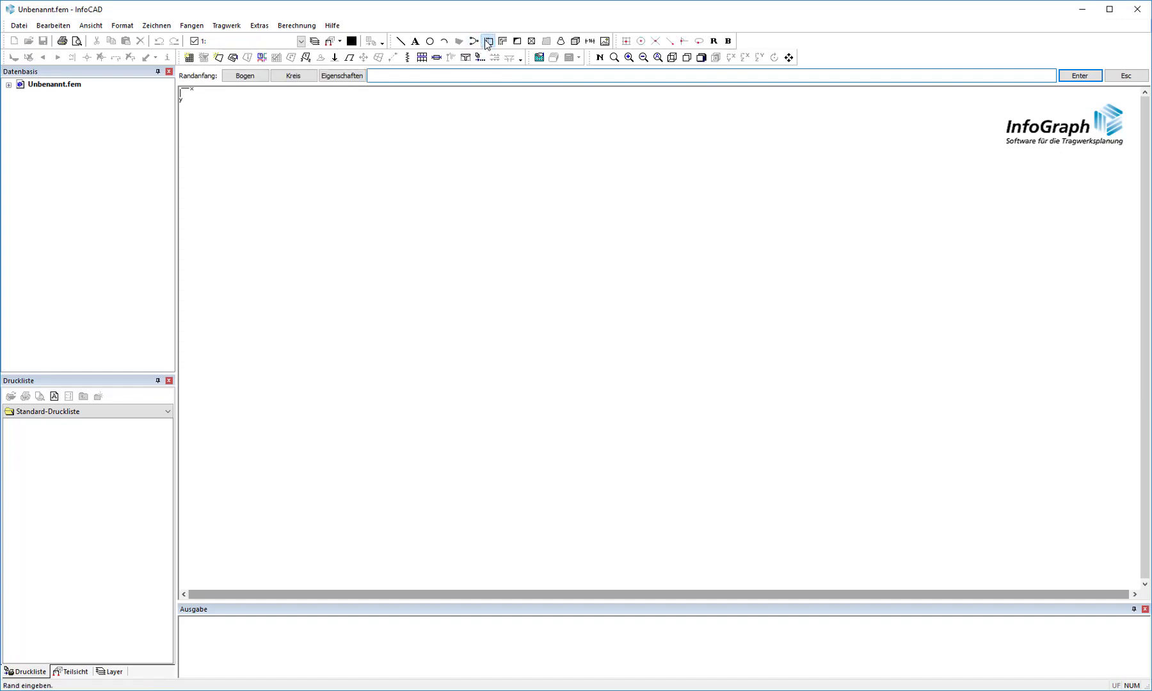
text(0,0)
key(Return)
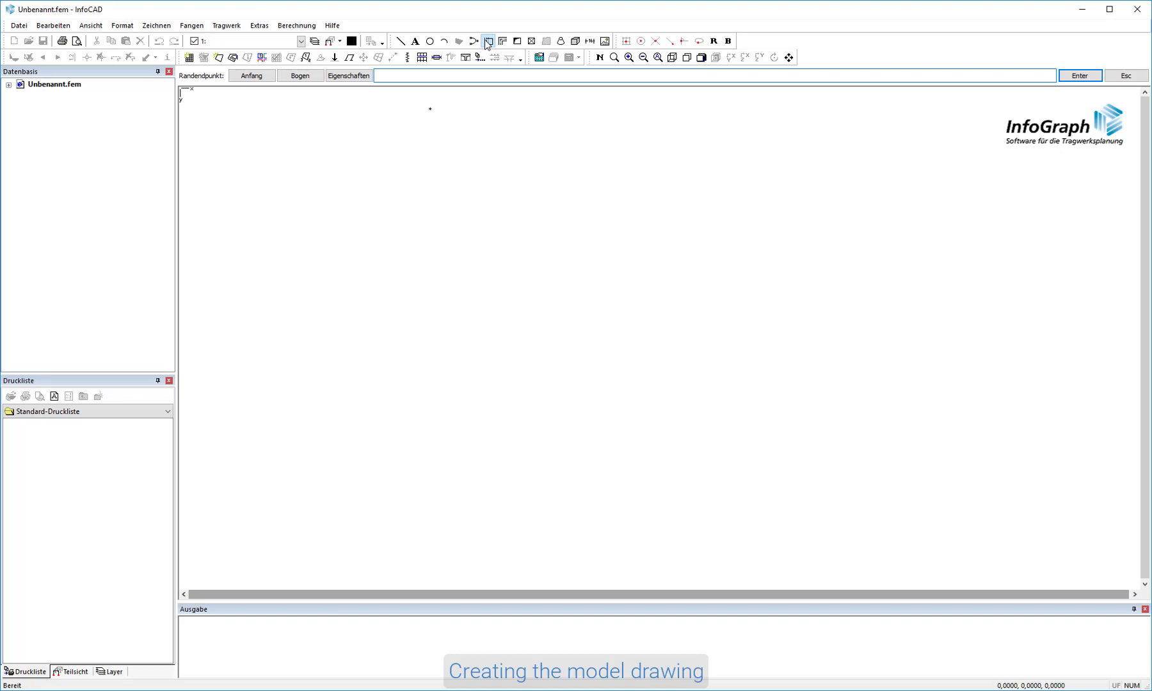
click(713, 41)
text(8 0)
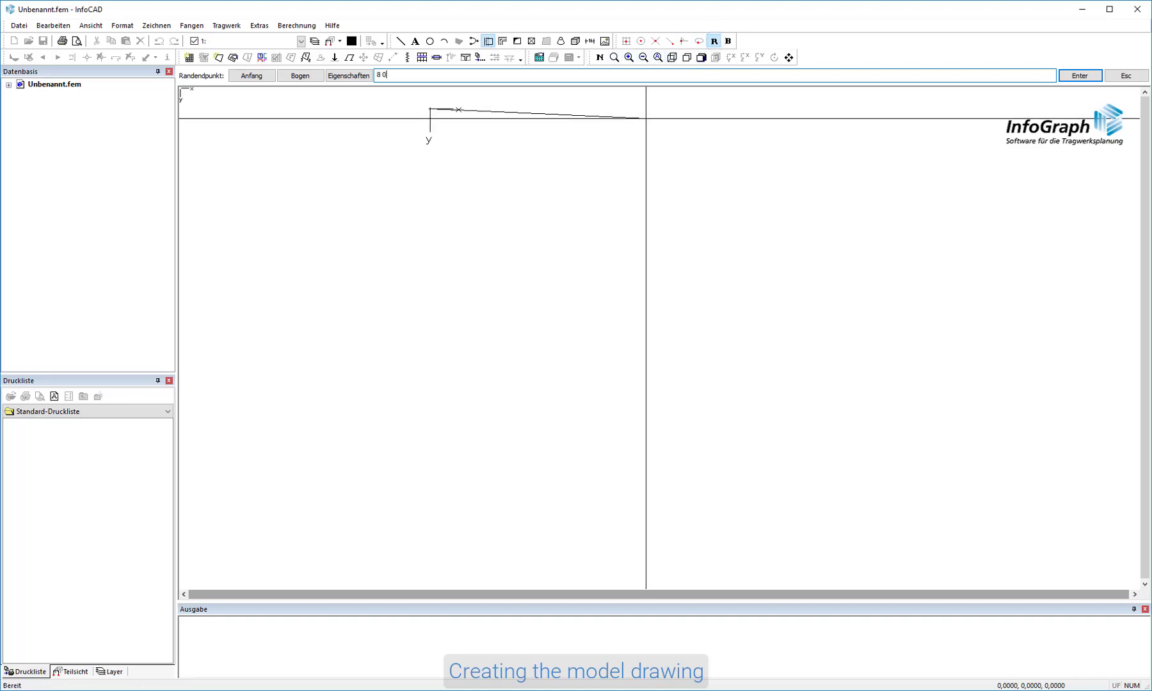
text(0 8,5)
Step: Draw the rectangle edges 8 0, 0 8.5, -8 0 and close it at the start point
key(Return)
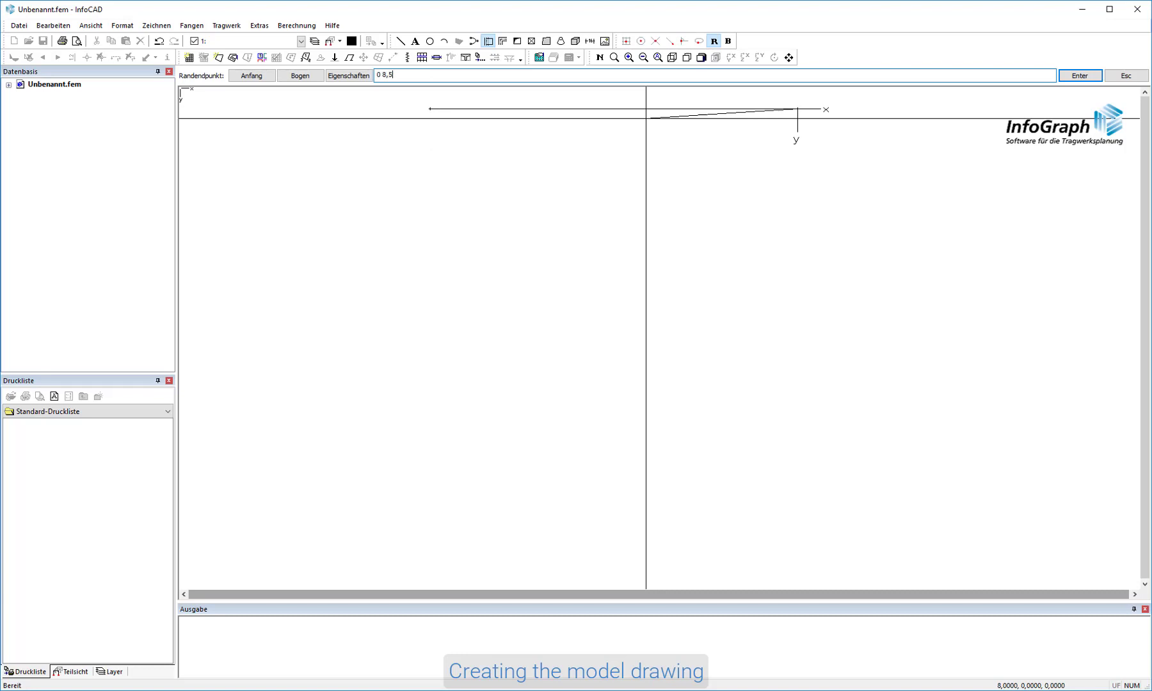
text(-8 0)
key(Return)
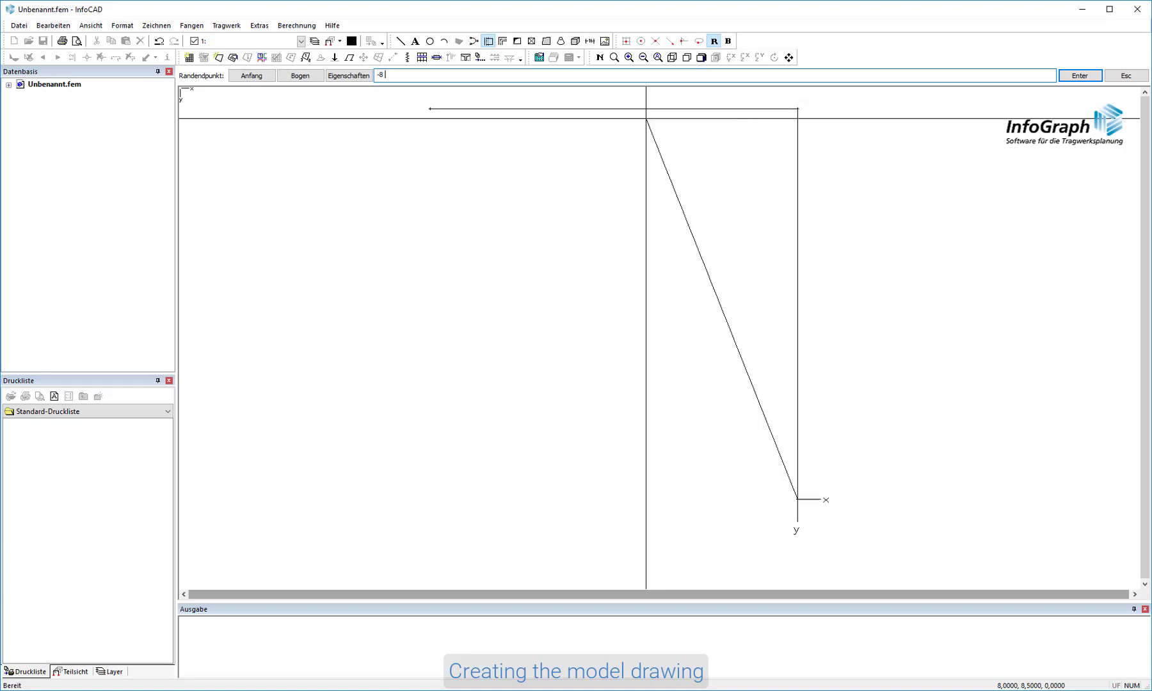
key(Return)
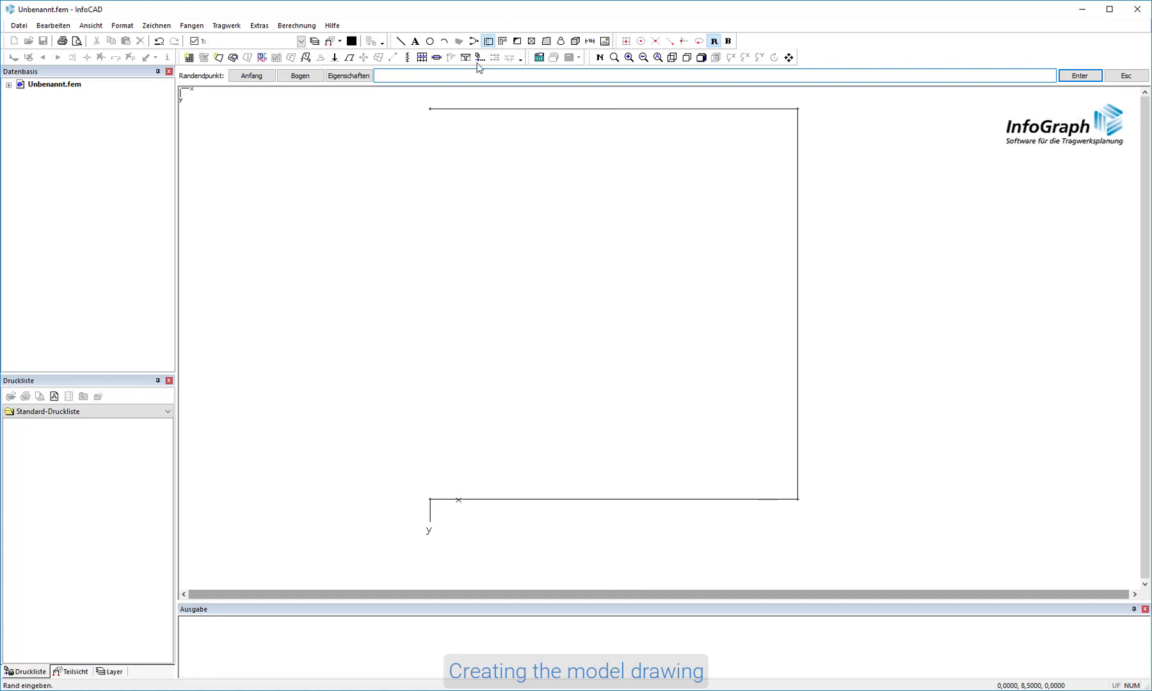
click(431, 108)
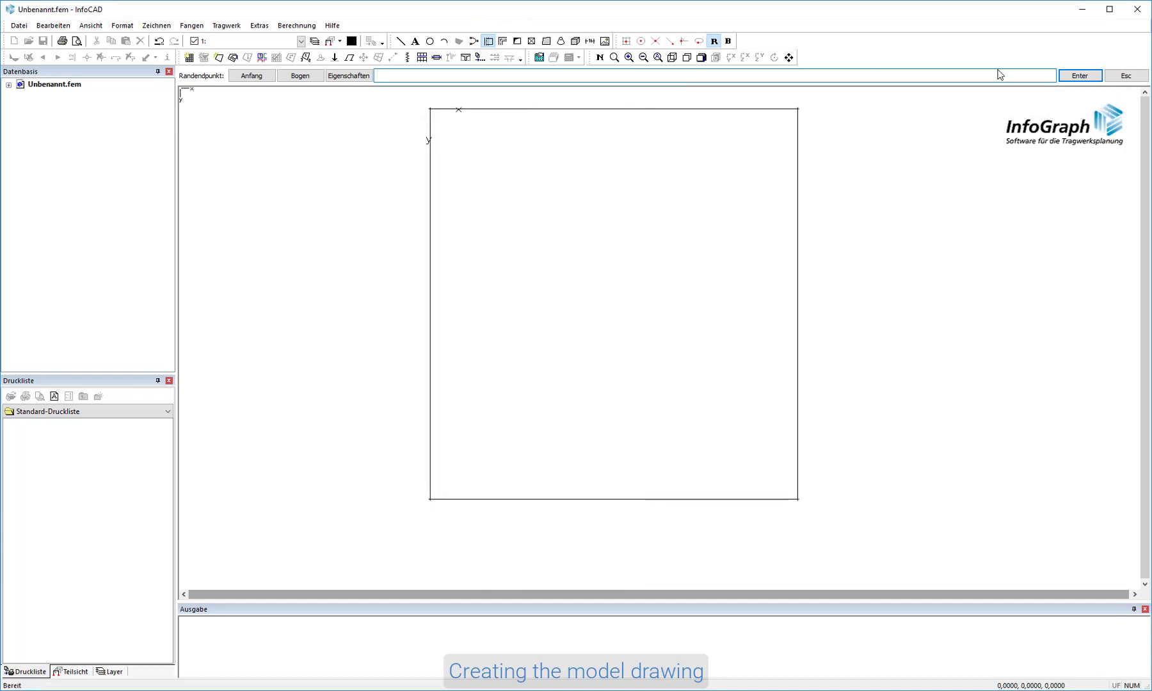
Step: Copy the rectangle's top edge directly, using 0 0 as the base point
click(1068, 76)
click(595, 109)
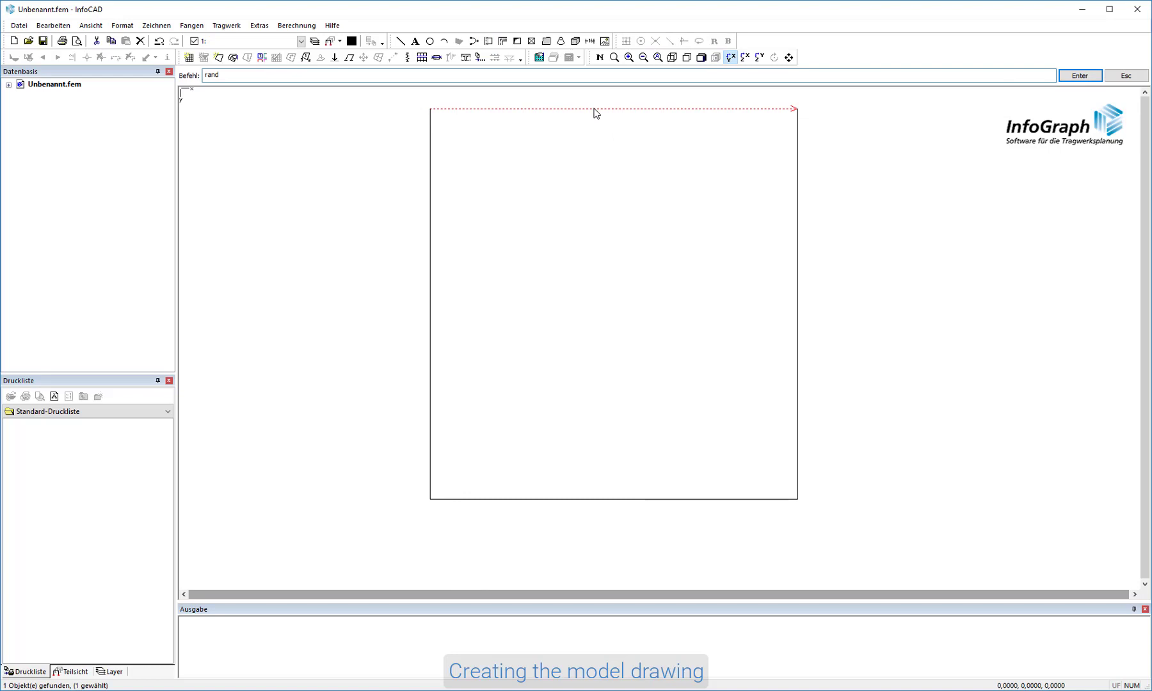
right_click(594, 110)
click(630, 203)
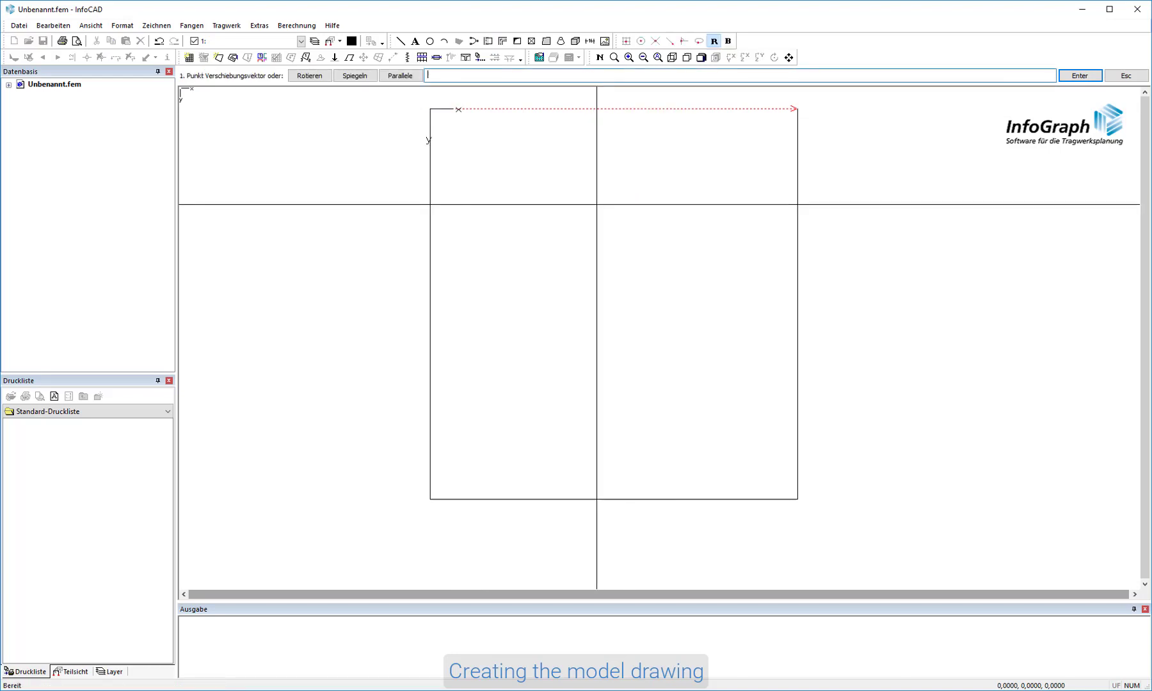
text(0 0)
key(Return)
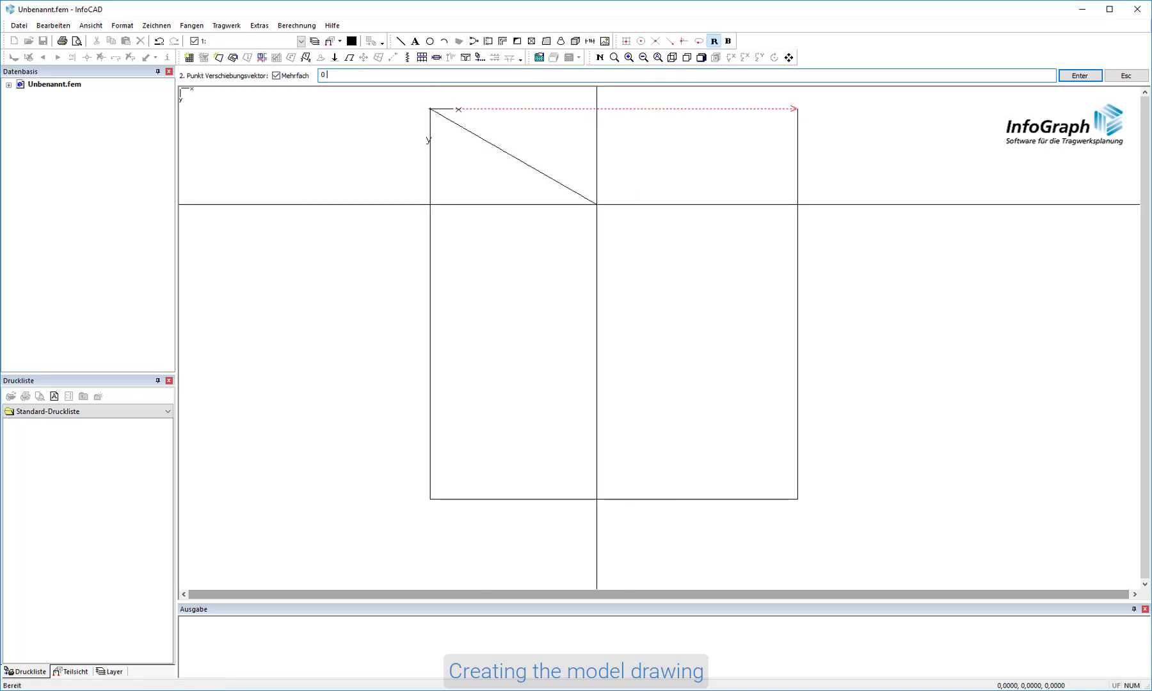
text(2)
text(4)
Step: Place edge copies 2 and 4 units down, then show the strips in a 3D view
key(Return)
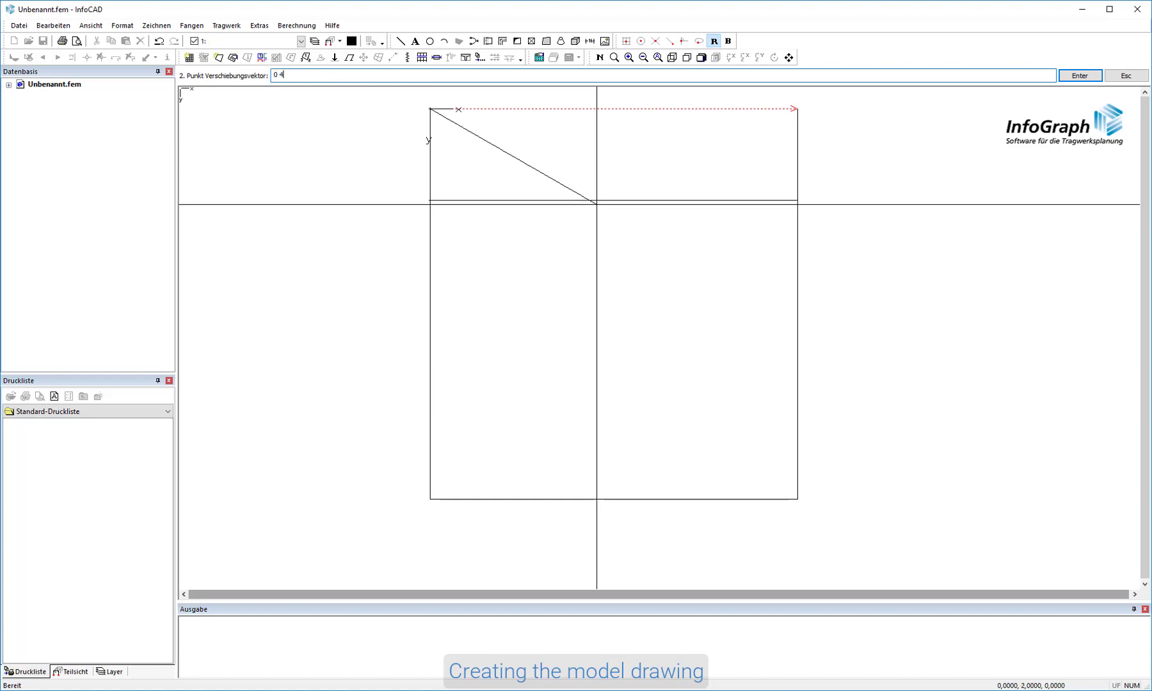
key(Return)
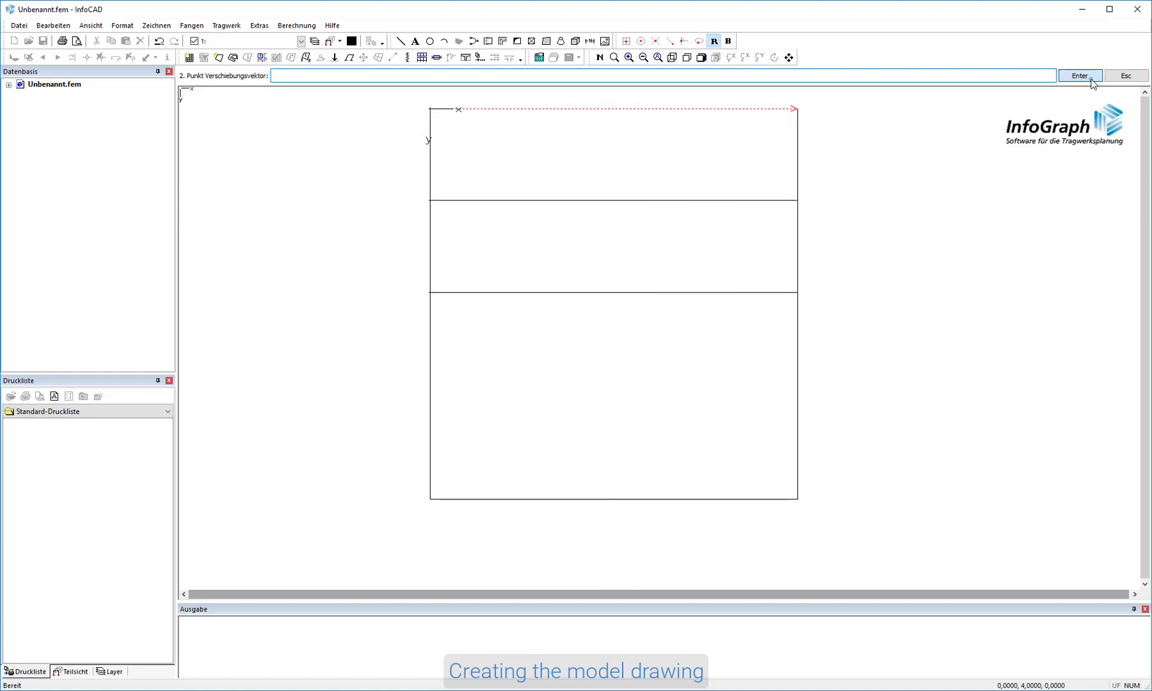
click(1080, 76)
click(672, 58)
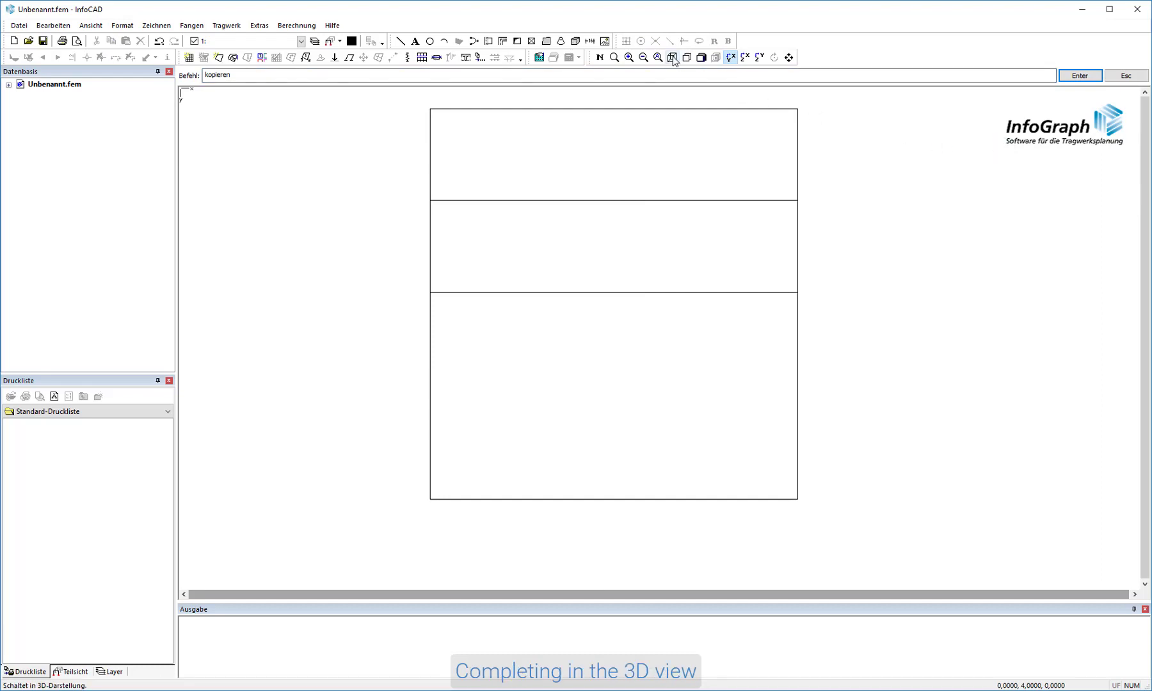
Step: Tilt the view, window-select all floor lines and start a direct copy from 0 0
click(774, 58)
mouse_move(787, 163)
mouse_down()
mouse_move(771, 129)
mouse_move(845, 127)
mouse_up()
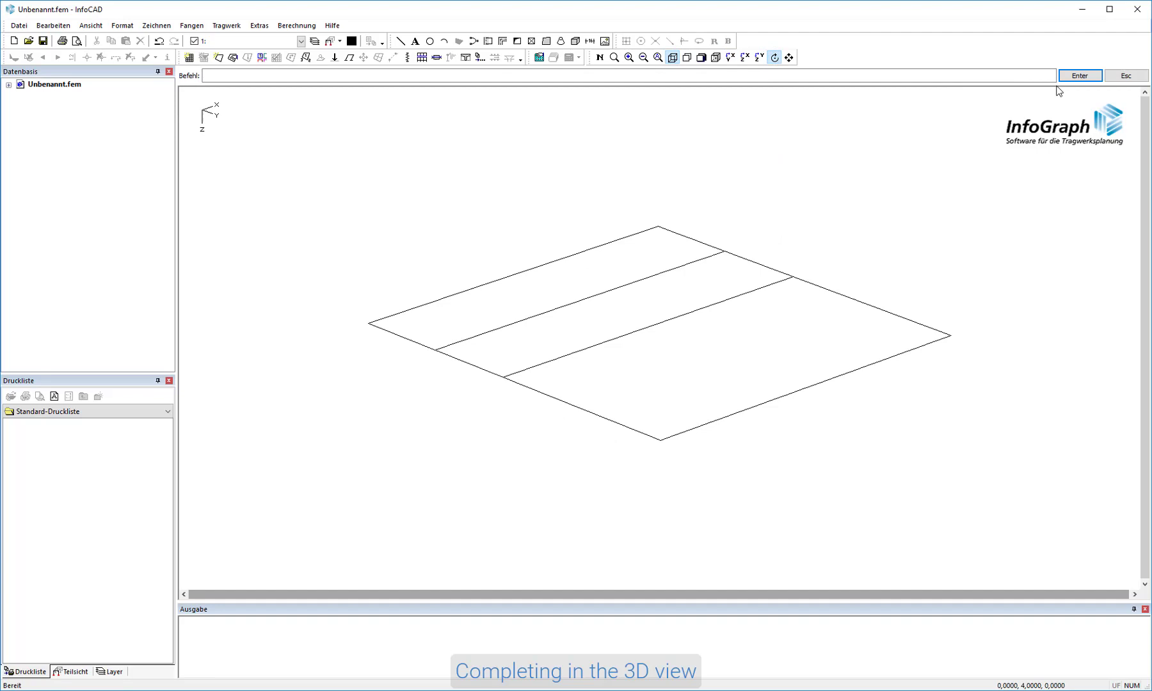
click(774, 58)
mouse_move(317, 185)
mouse_down()
mouse_move(961, 499)
mouse_move(1014, 500)
mouse_up()
right_click(1013, 498)
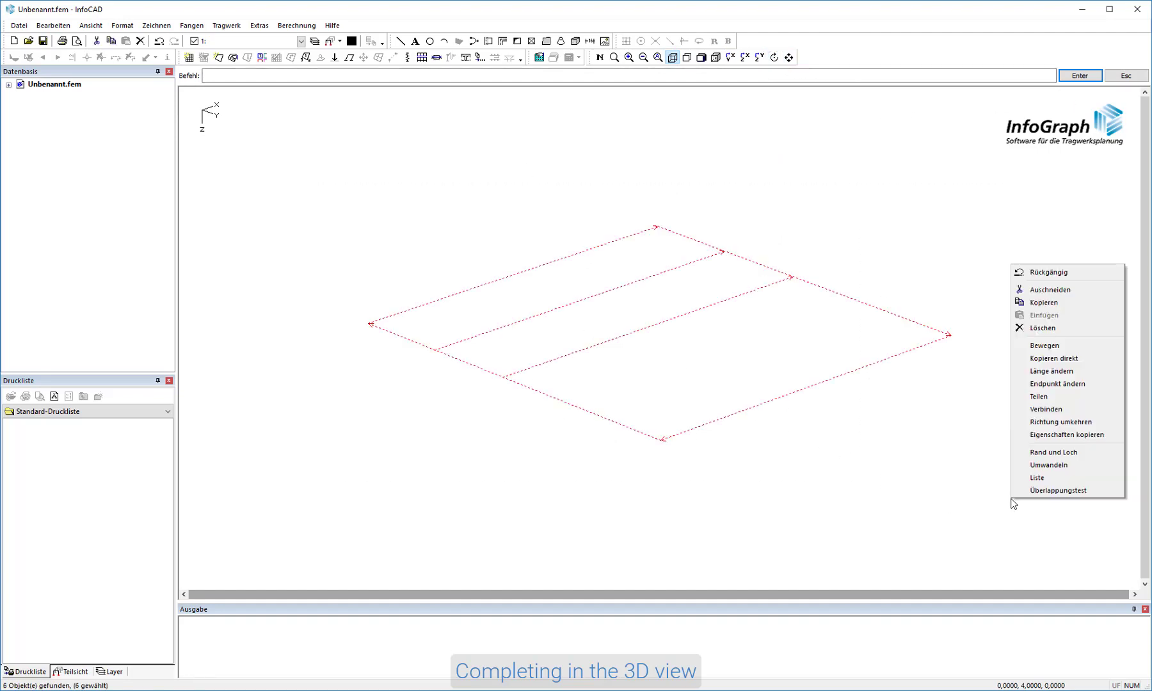
click(1032, 359)
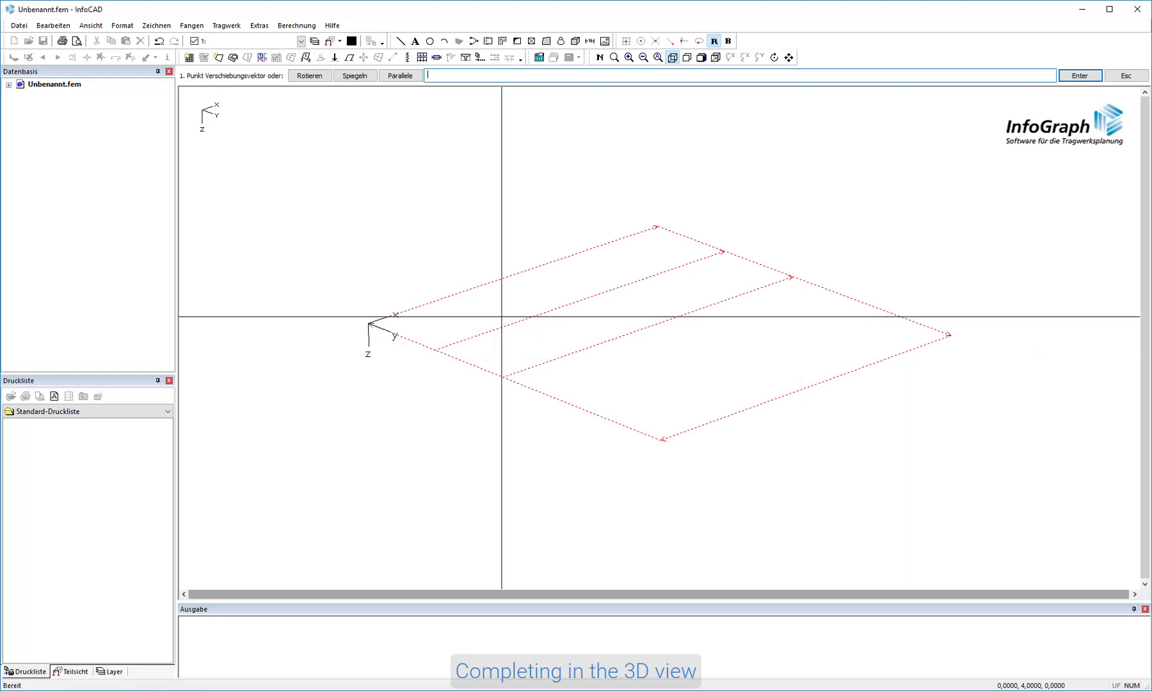
text(0 0)
key(Return)
text(0 0 3)
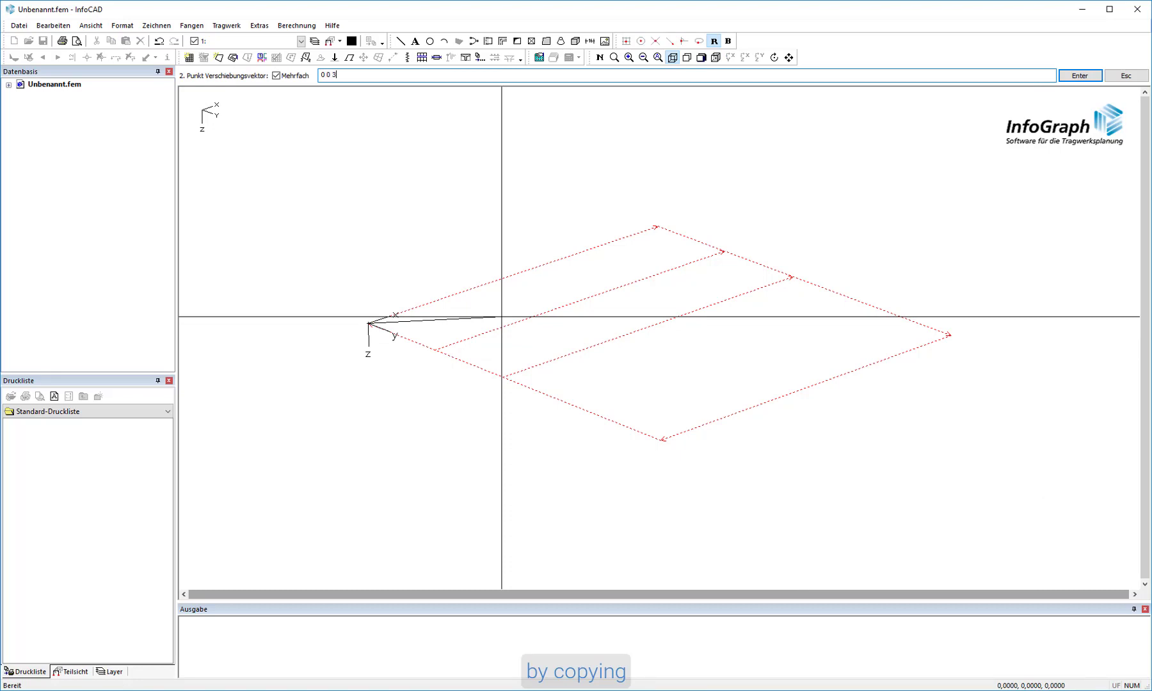
text(-)
Step: Place copies of the floor outline 3 units above and 3 units below along z
key(Return)
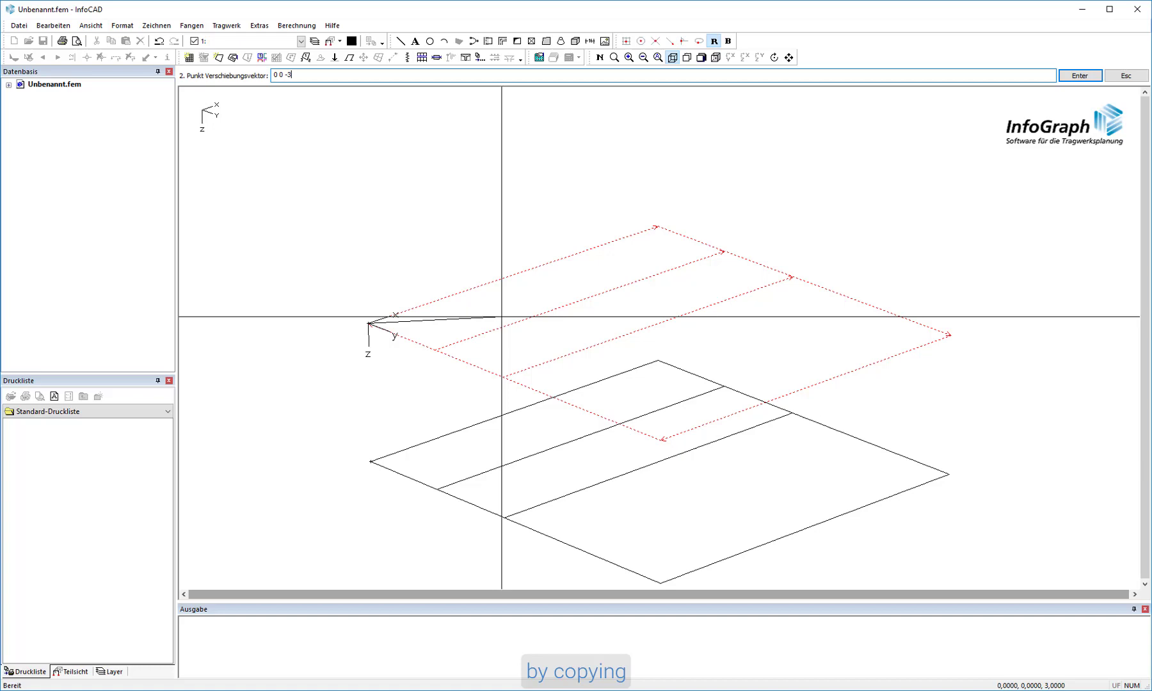
key(Return)
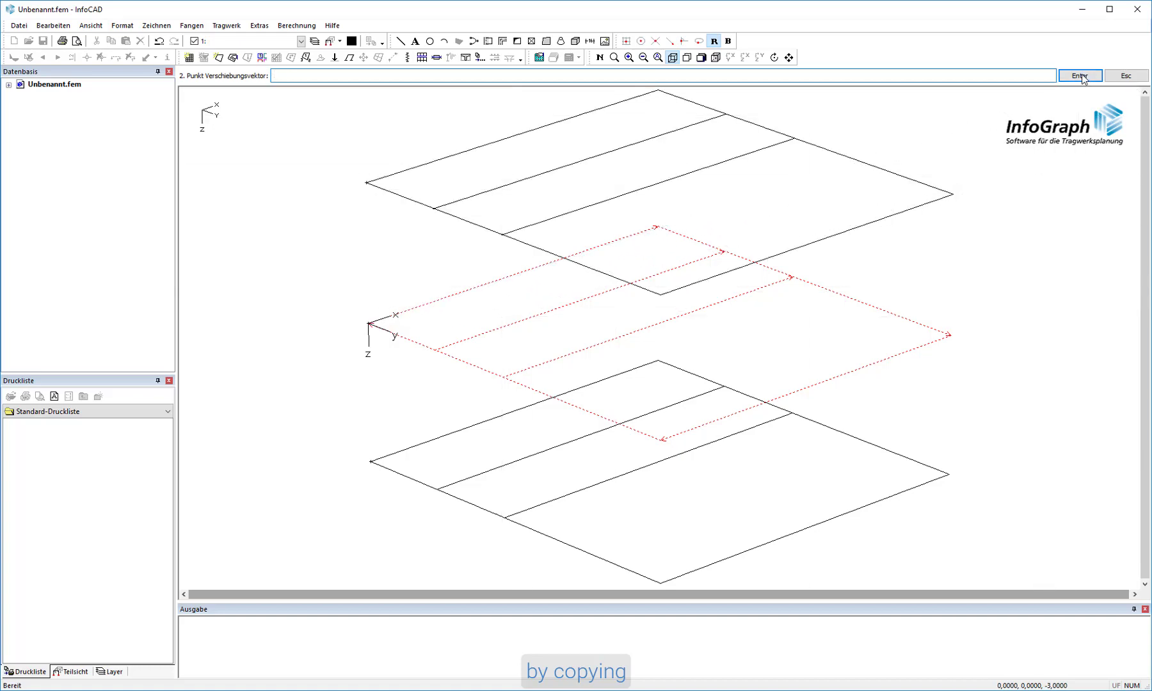
click(1081, 74)
click(775, 56)
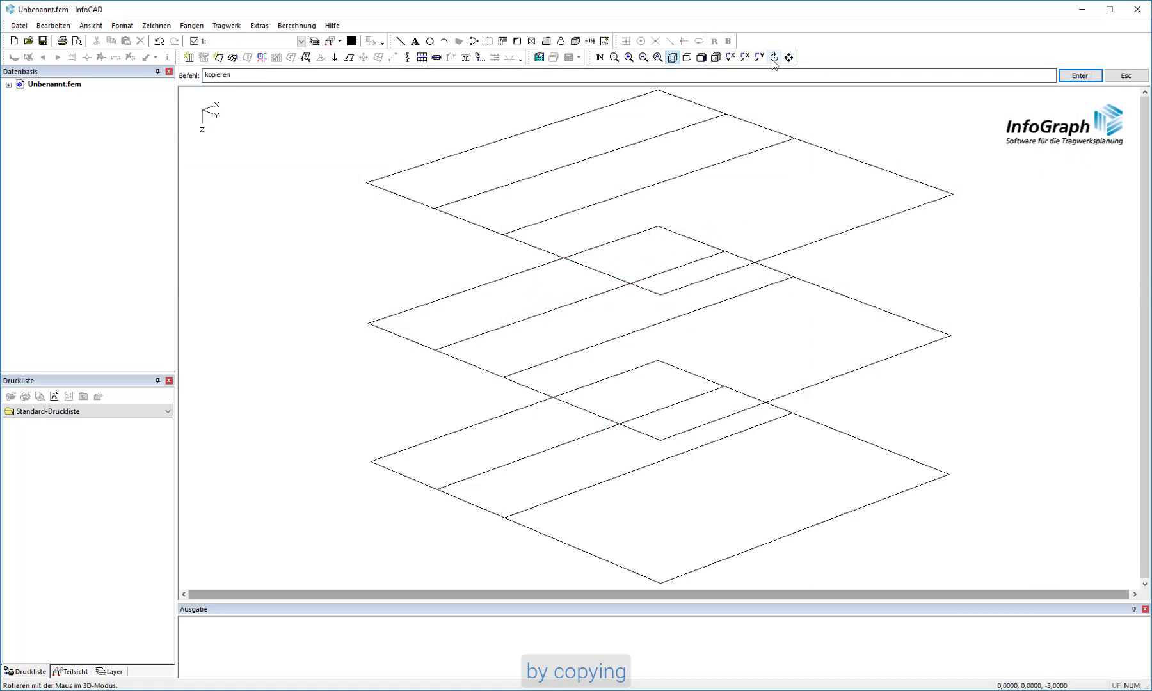
drag(837, 129, 827, 135)
key(Escape)
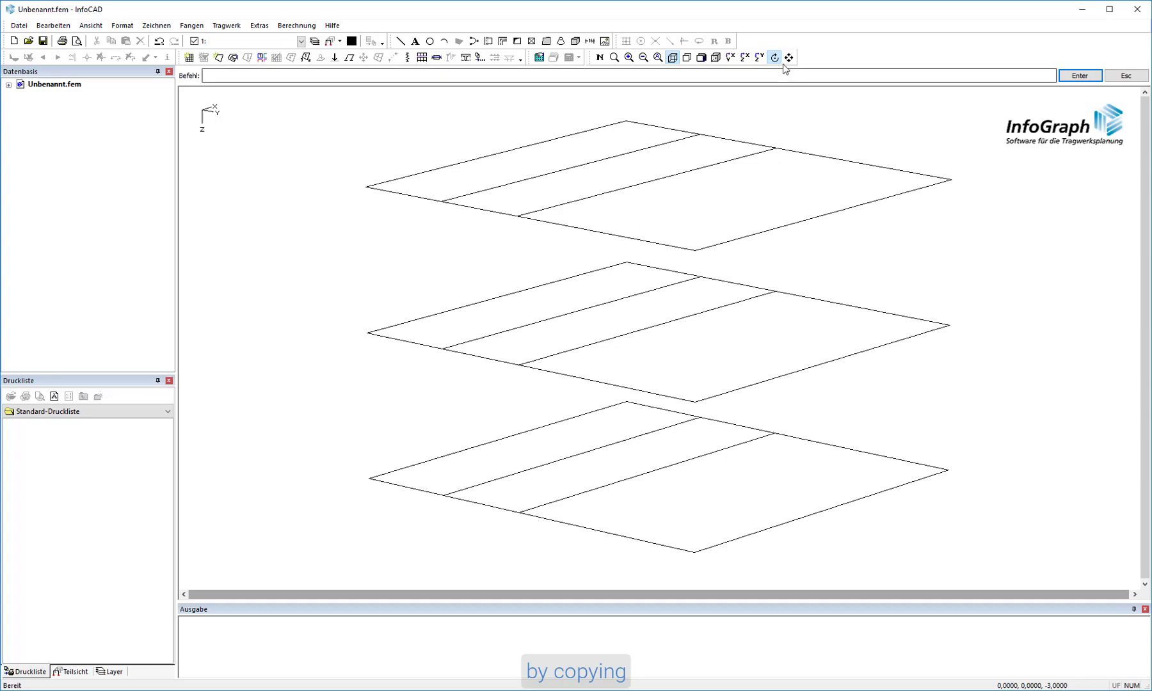
Step: Draw a vertical Rand edge joining the plate corners
click(488, 41)
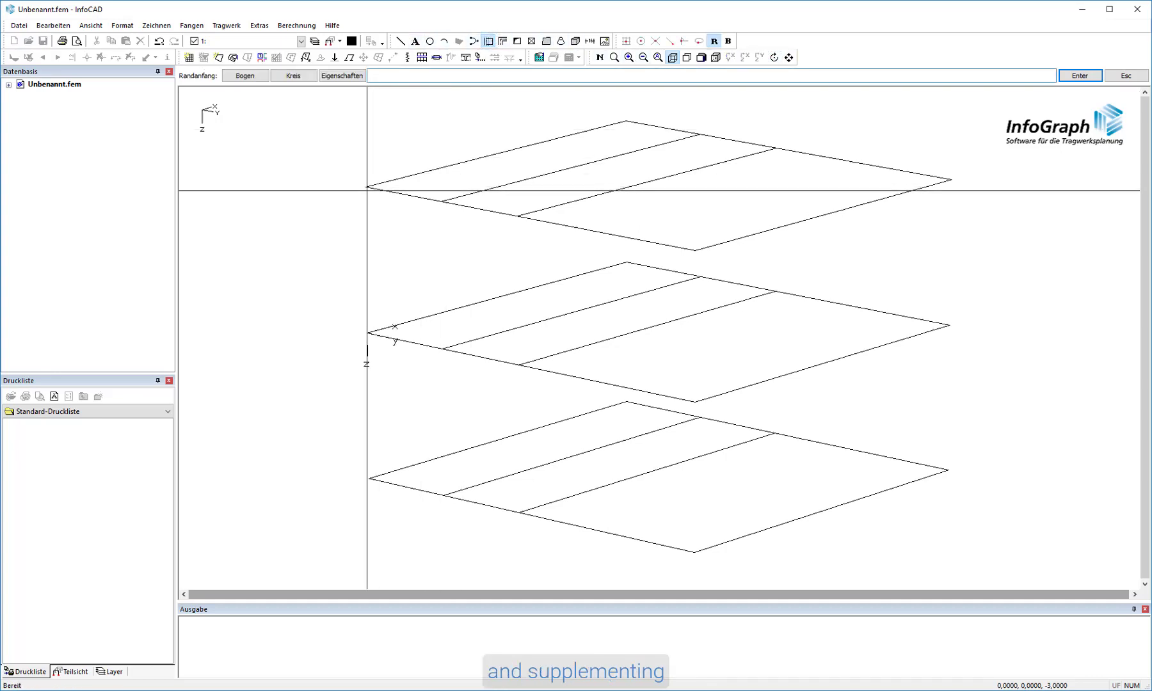
click(368, 332)
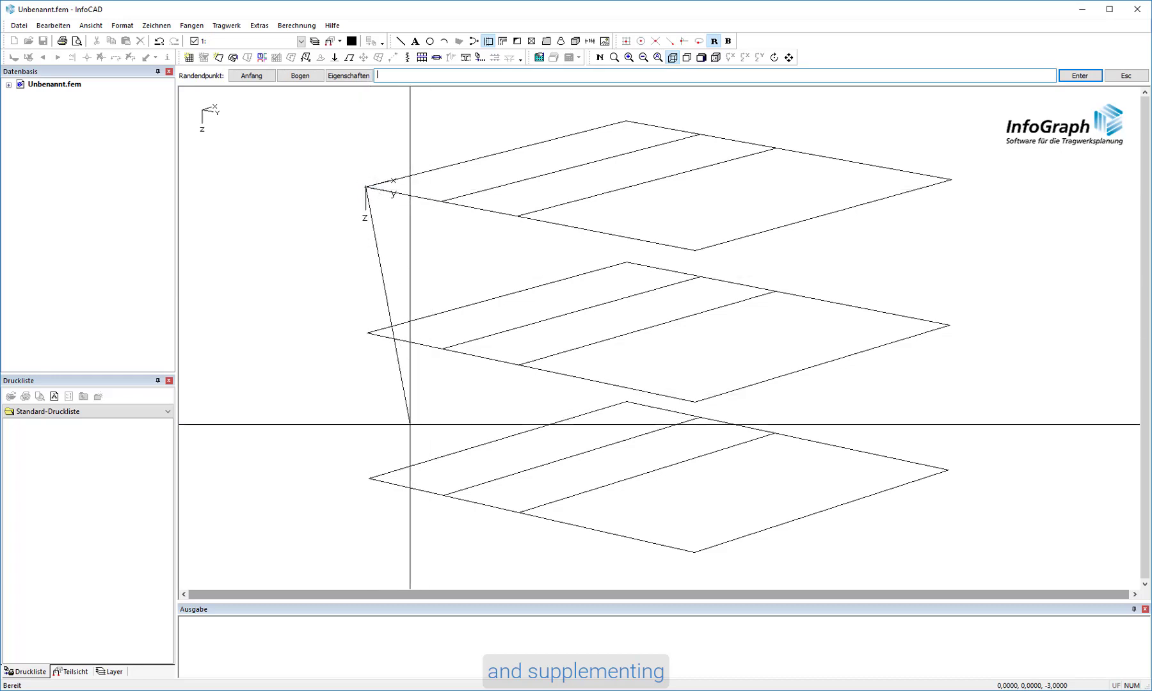
click(369, 478)
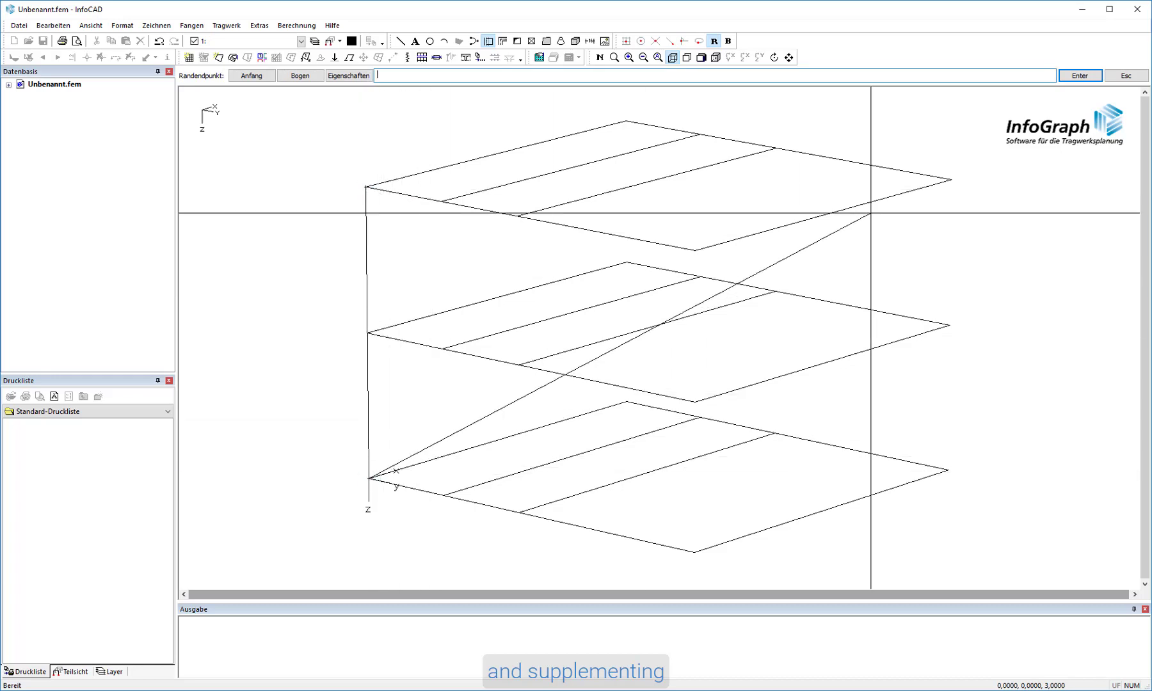
click(1077, 77)
Step: Copy the vertical edge to the right, front and back plate corners and the edge midpoint
click(369, 213)
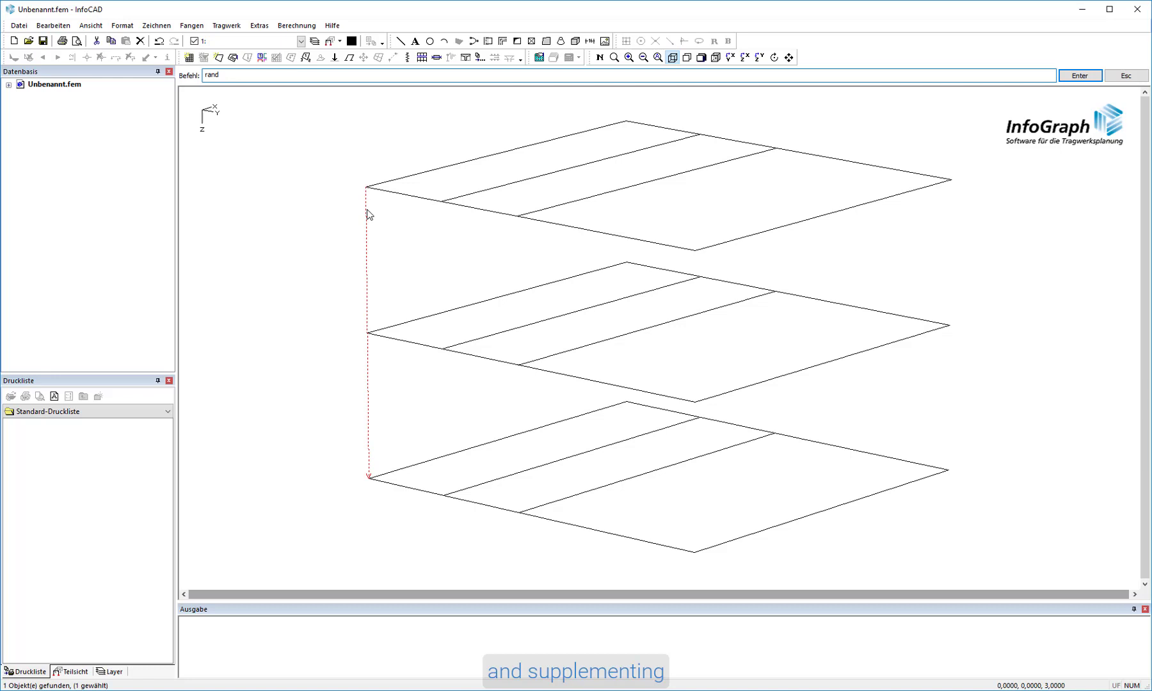
right_click(369, 213)
click(405, 303)
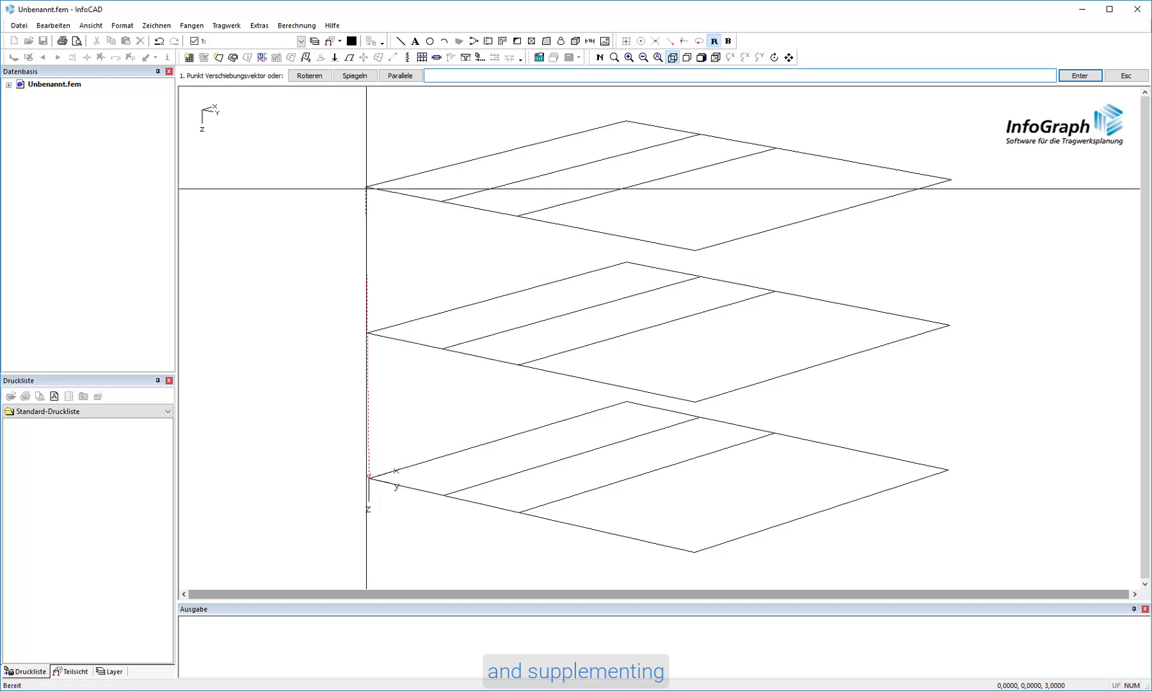
click(367, 189)
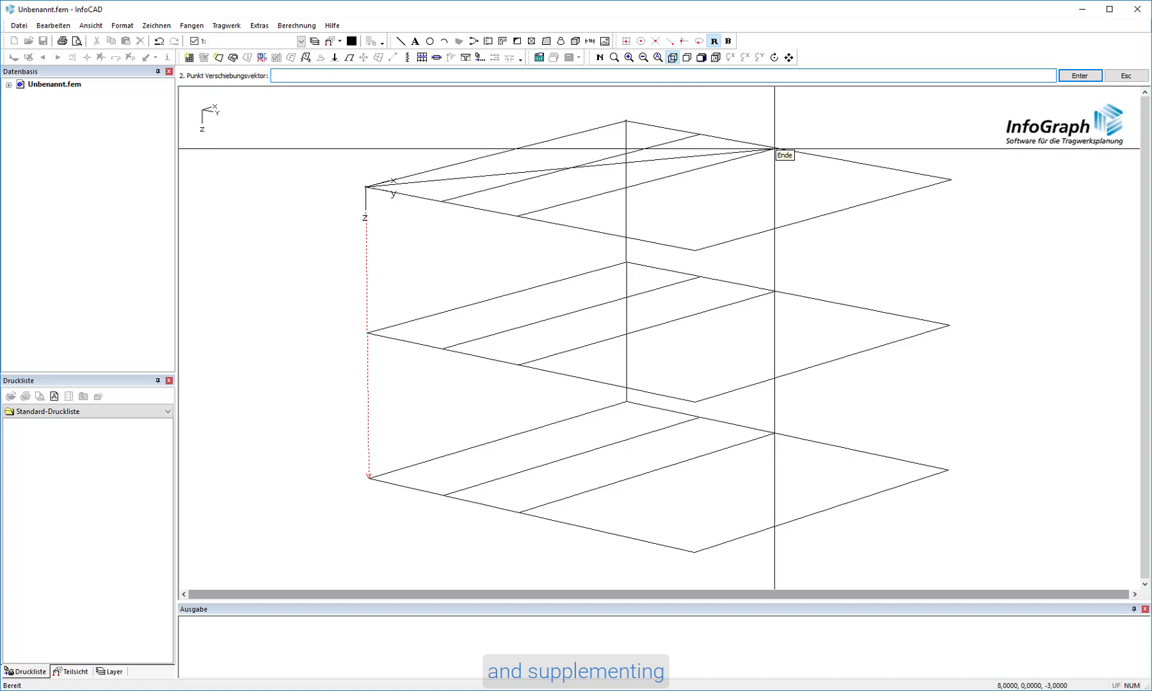
click(951, 180)
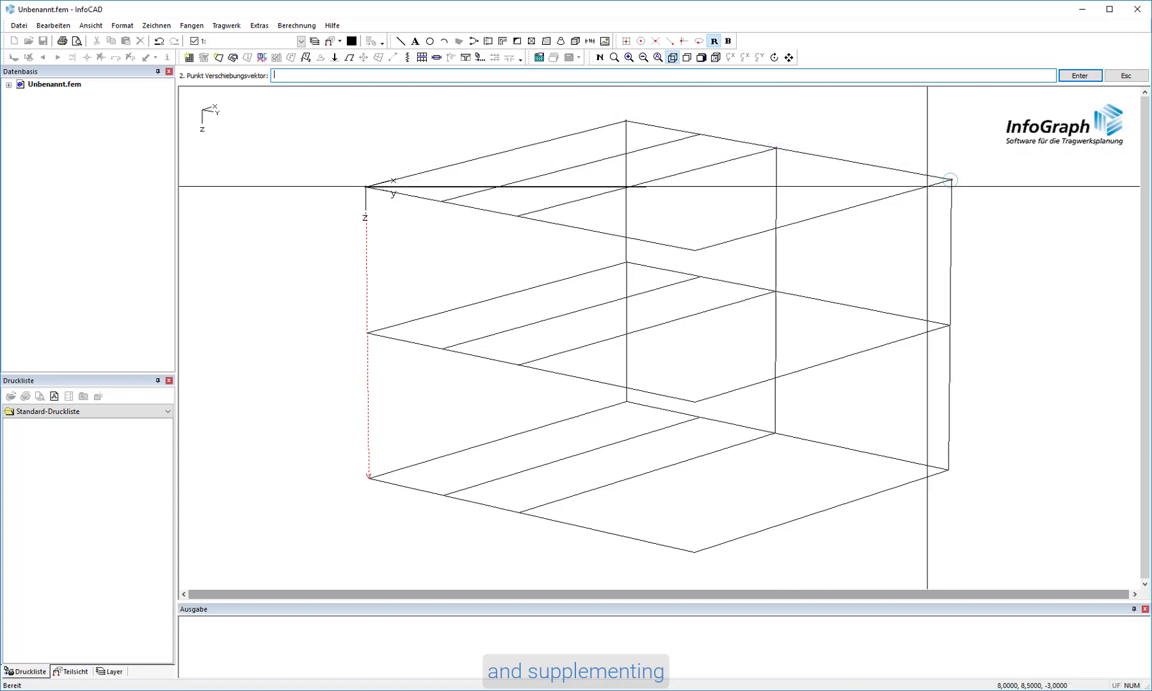
click(694, 251)
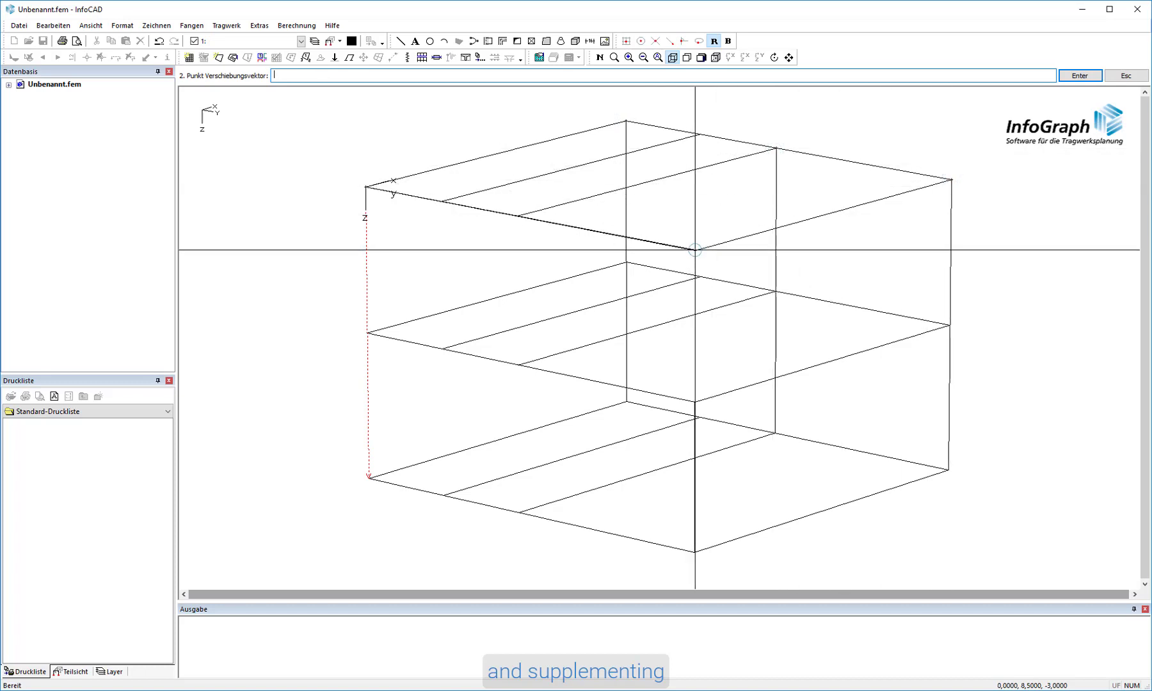
click(518, 216)
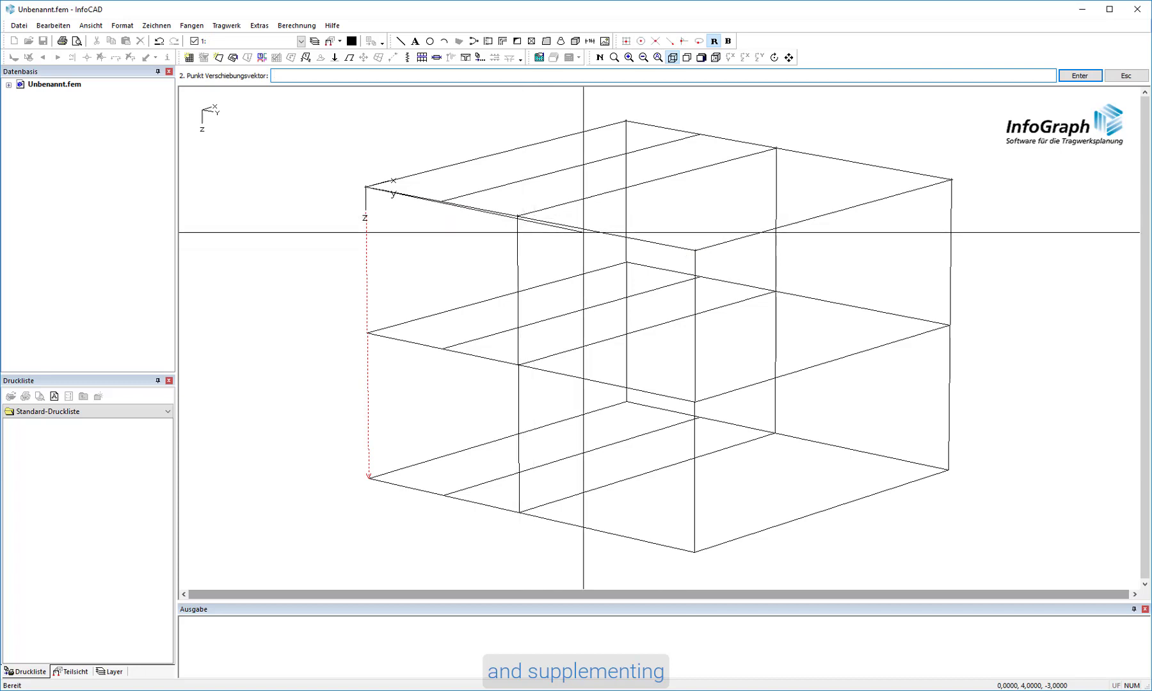
click(648, 181)
click(1080, 75)
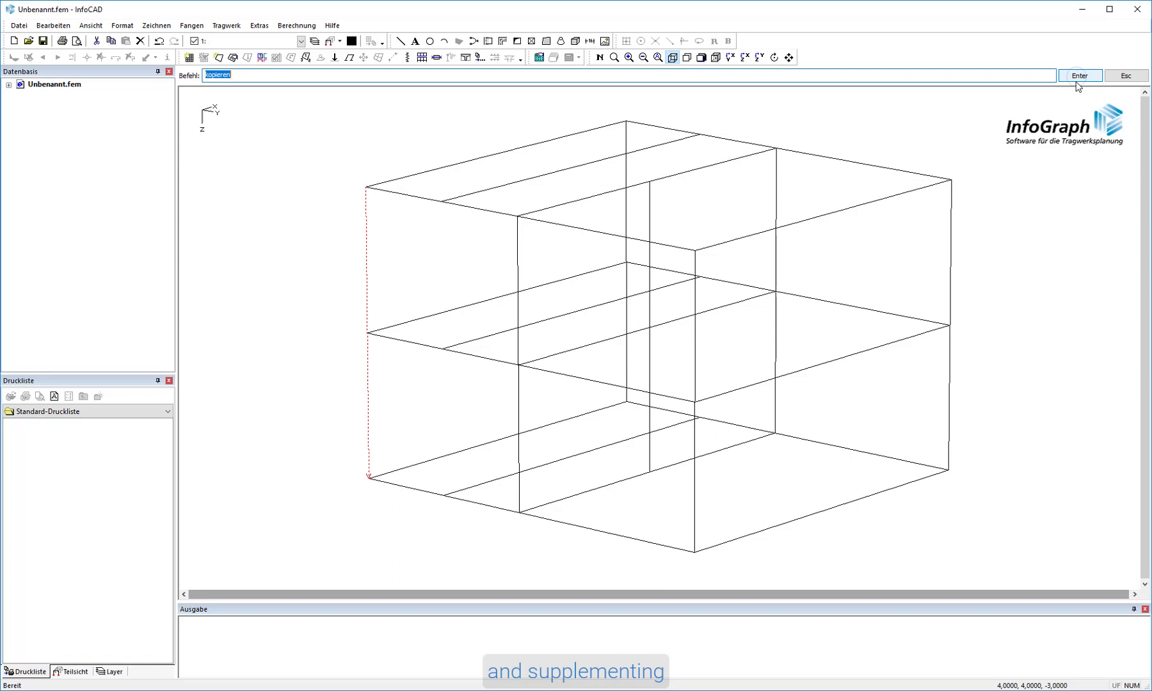
Step: Delete the front-right bottom edge and the top and bottom plates' inner edges
click(873, 497)
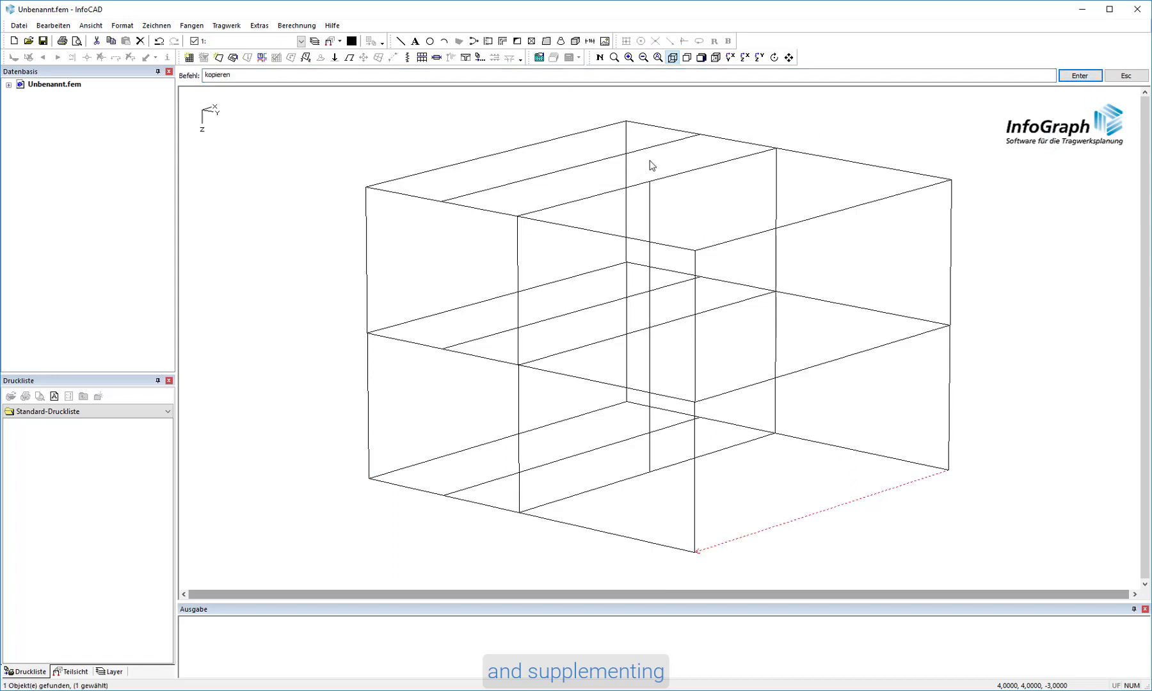
click(593, 165)
click(609, 448)
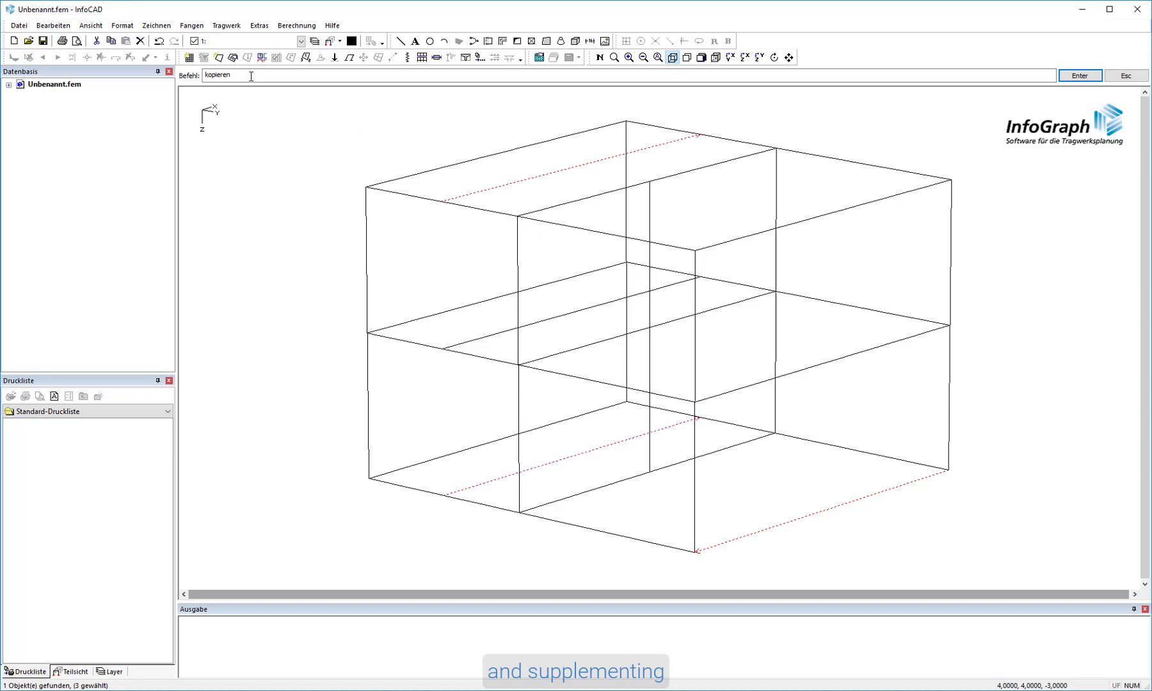
click(153, 41)
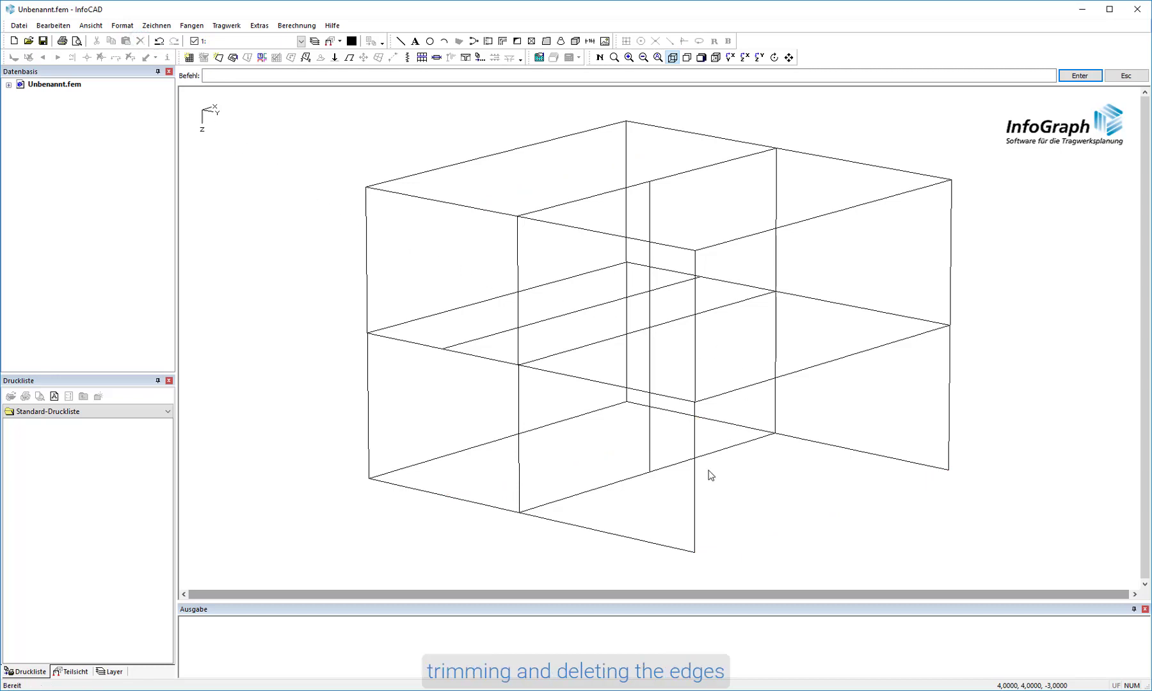
Step: Trim (Verschneiden) the bottom front and bottom-right edges back to their cutting lines
click(637, 540)
right_click(638, 540)
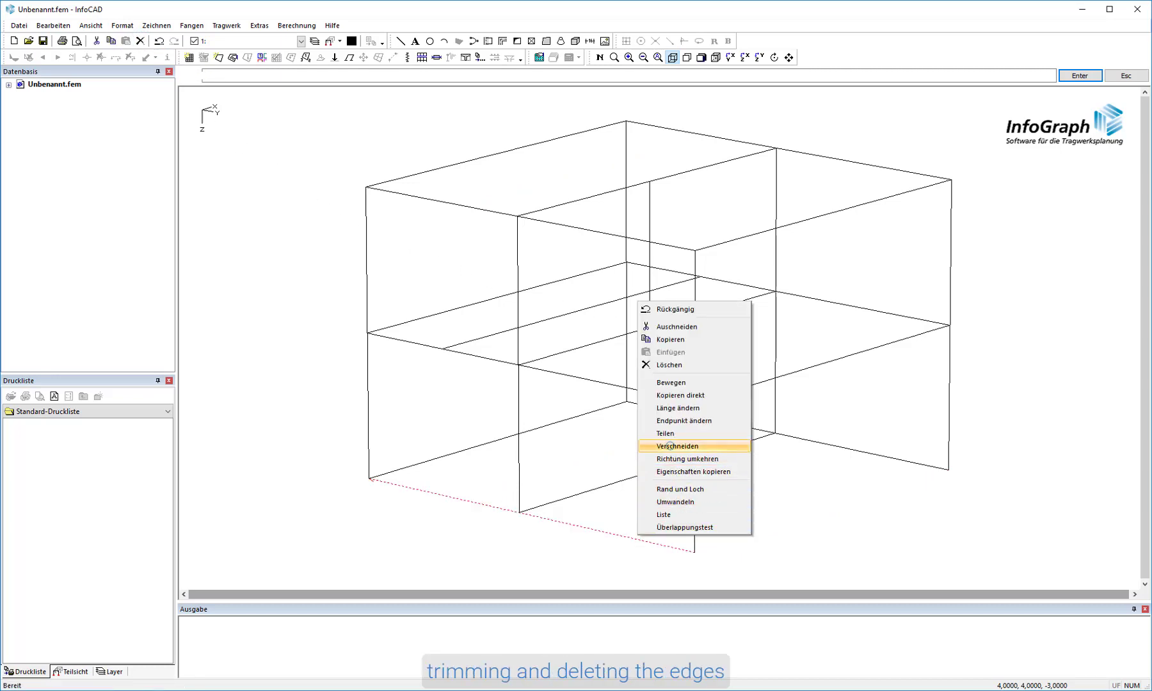
click(670, 447)
click(572, 491)
click(571, 496)
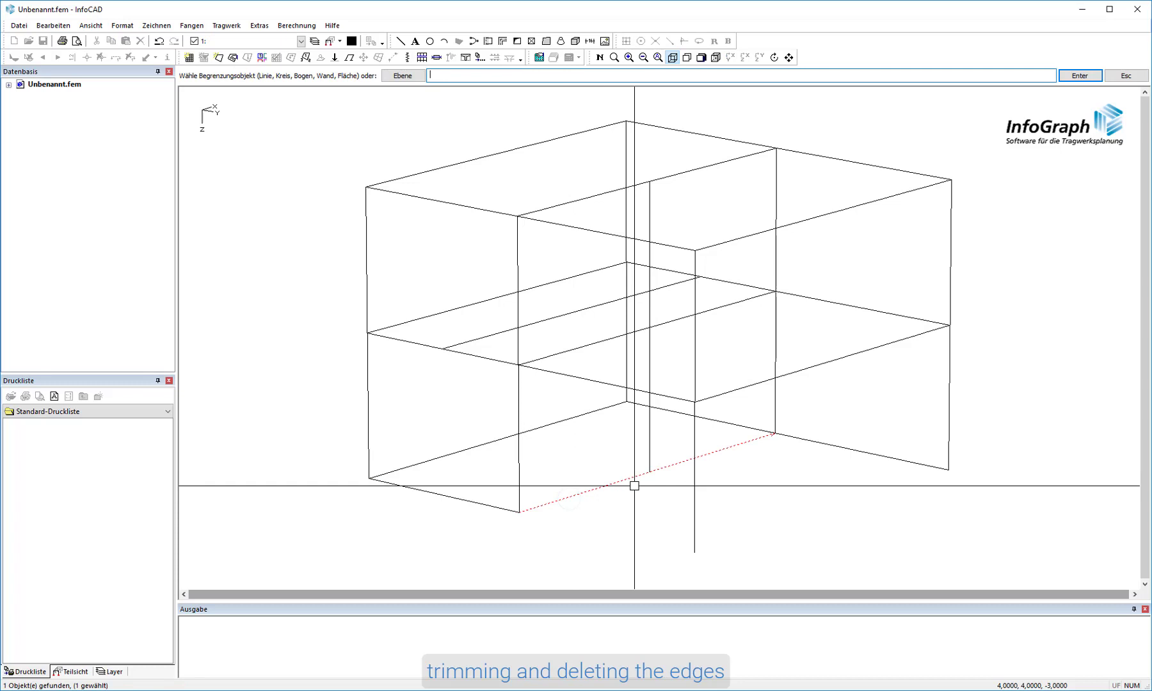
click(649, 456)
click(882, 457)
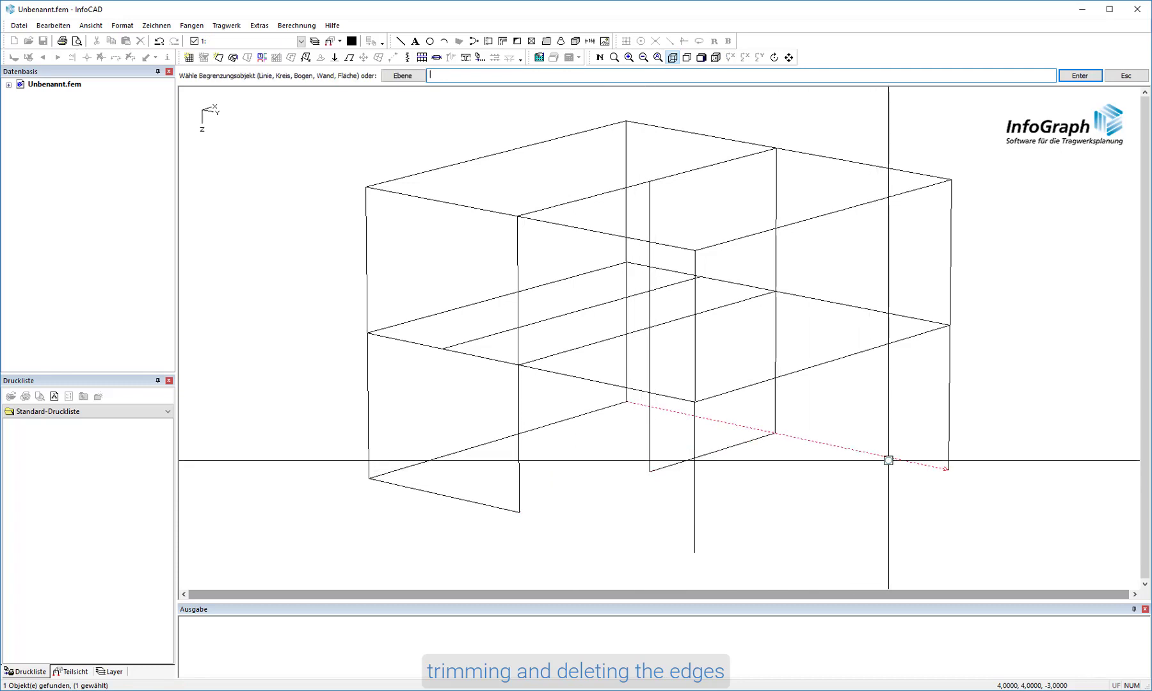
Step: Cut the edge at the middle vertical line and remove that vertical edge's upper part
click(774, 419)
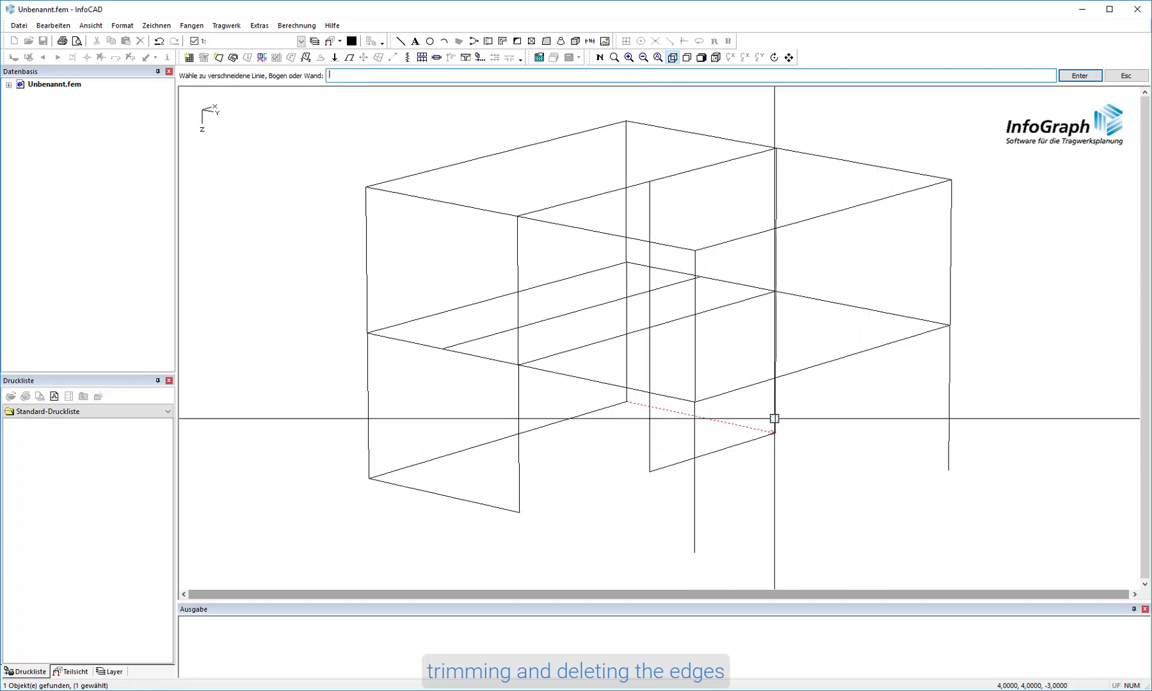
click(560, 352)
click(651, 356)
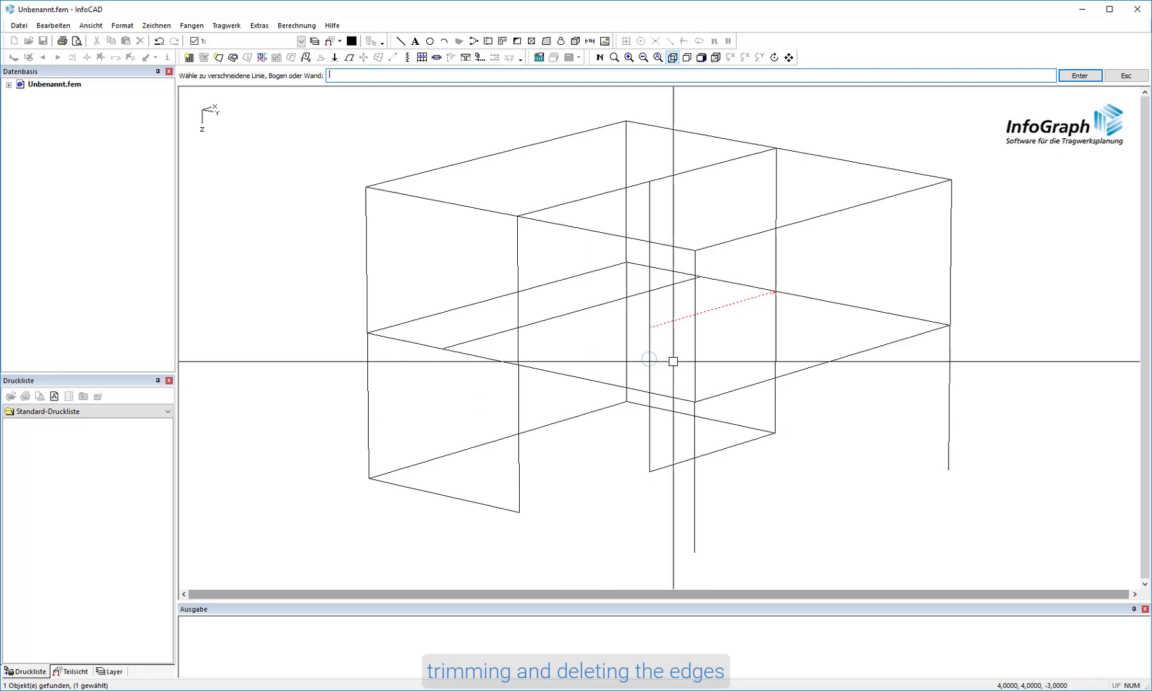
click(650, 216)
click(666, 321)
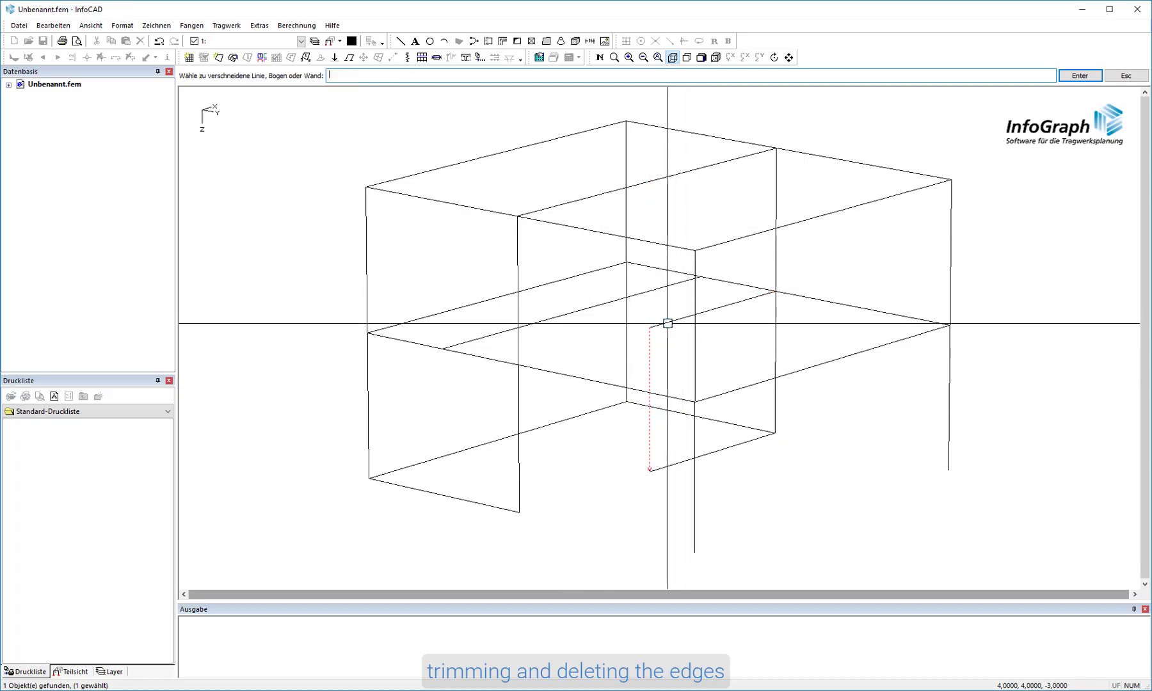
click(1079, 75)
click(1060, 147)
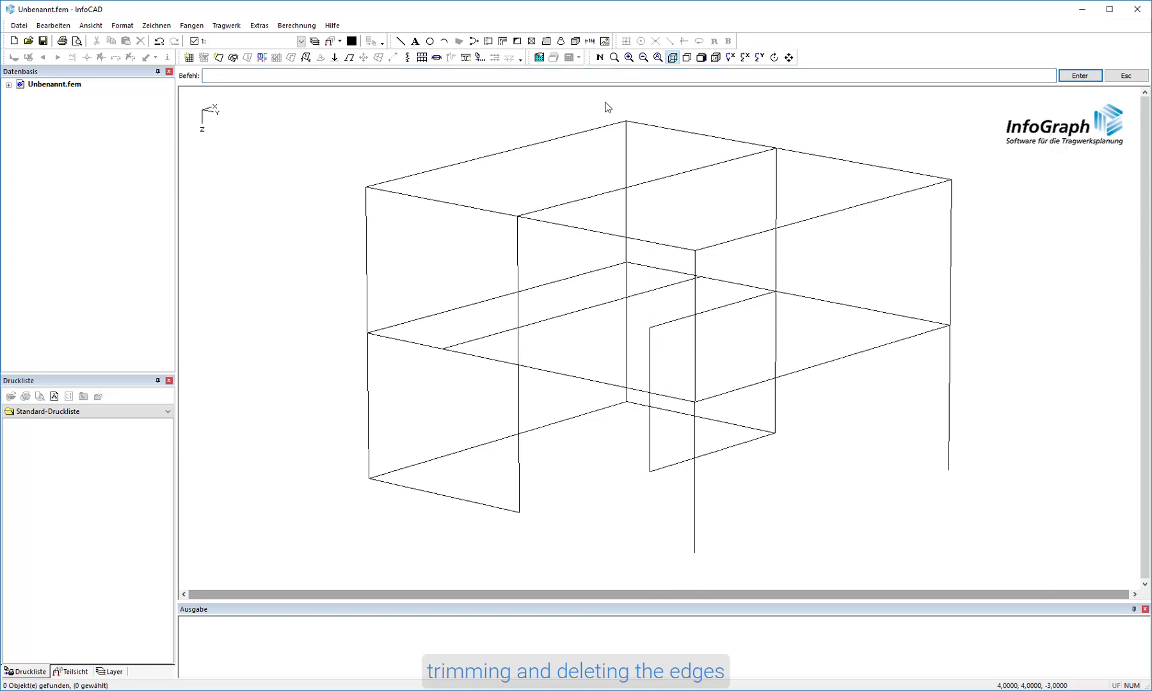
Step: Place Stütze supports at the front and right column base nodes, then rotate the view
click(532, 40)
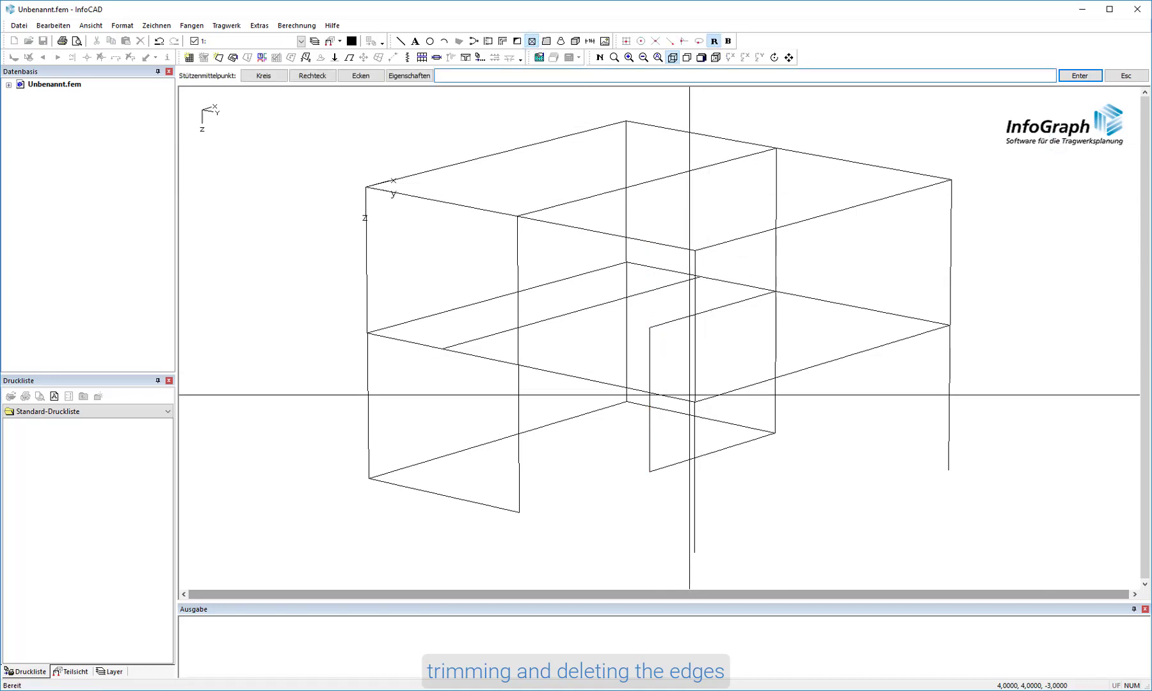
click(693, 553)
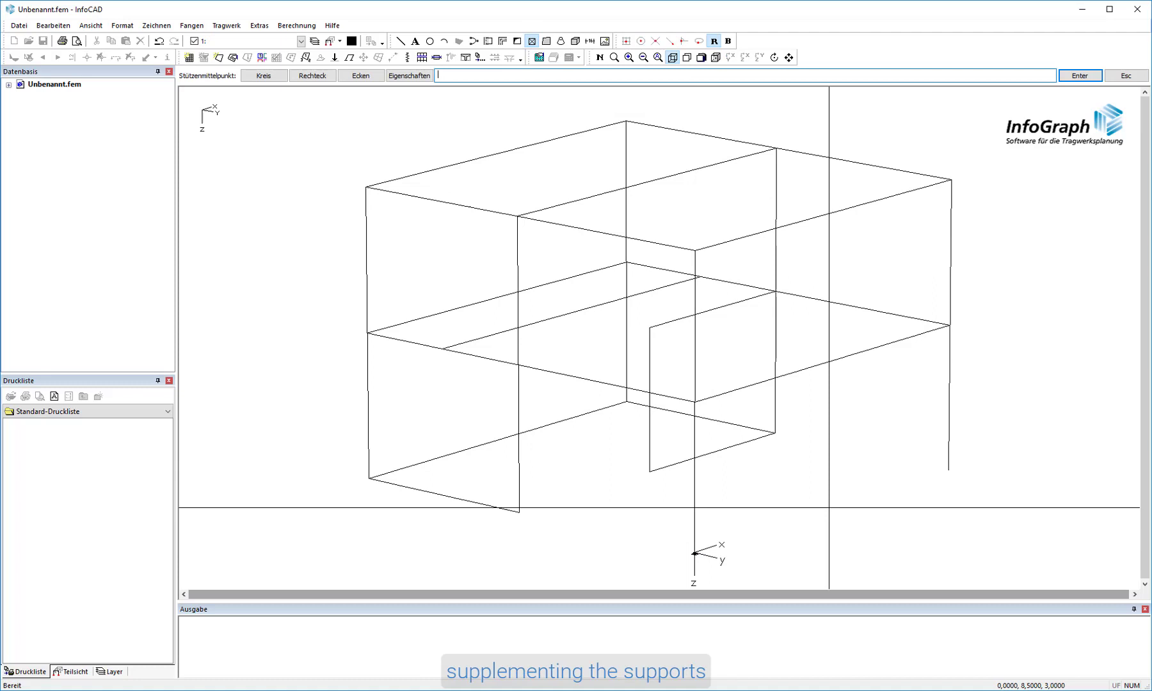
click(947, 470)
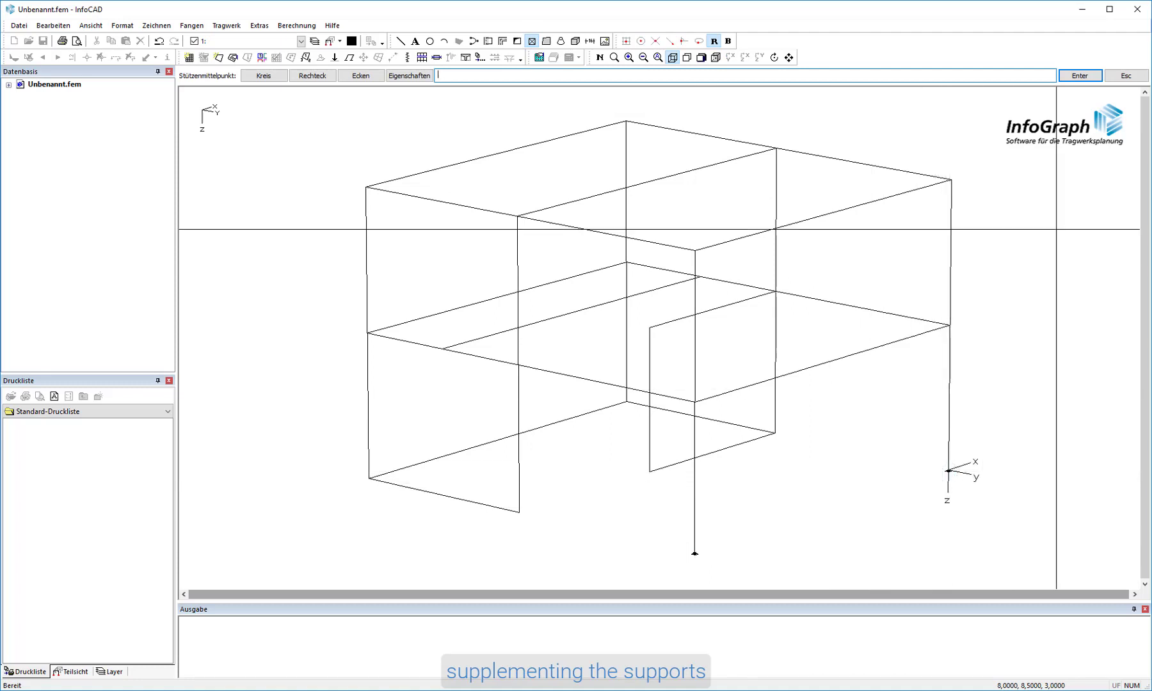
click(1081, 76)
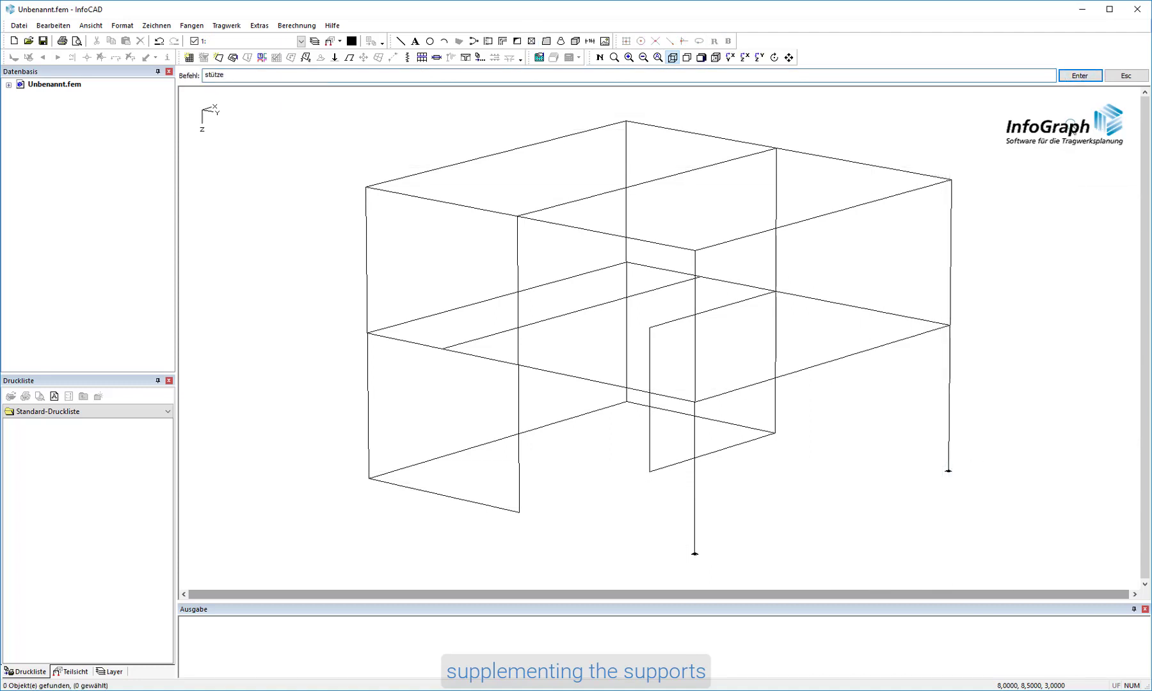
click(775, 57)
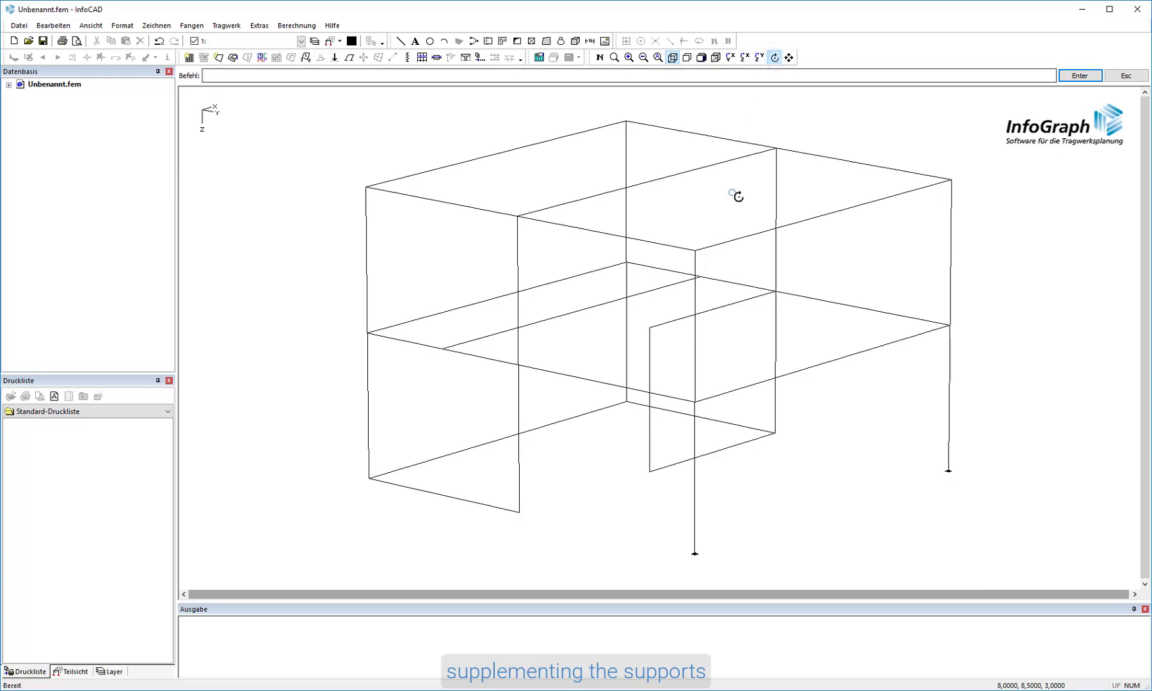
mouse_move(735, 193)
mouse_down()
mouse_move(784, 213)
mouse_move(810, 204)
mouse_move(790, 216)
mouse_move(748, 208)
mouse_move(733, 189)
mouse_up()
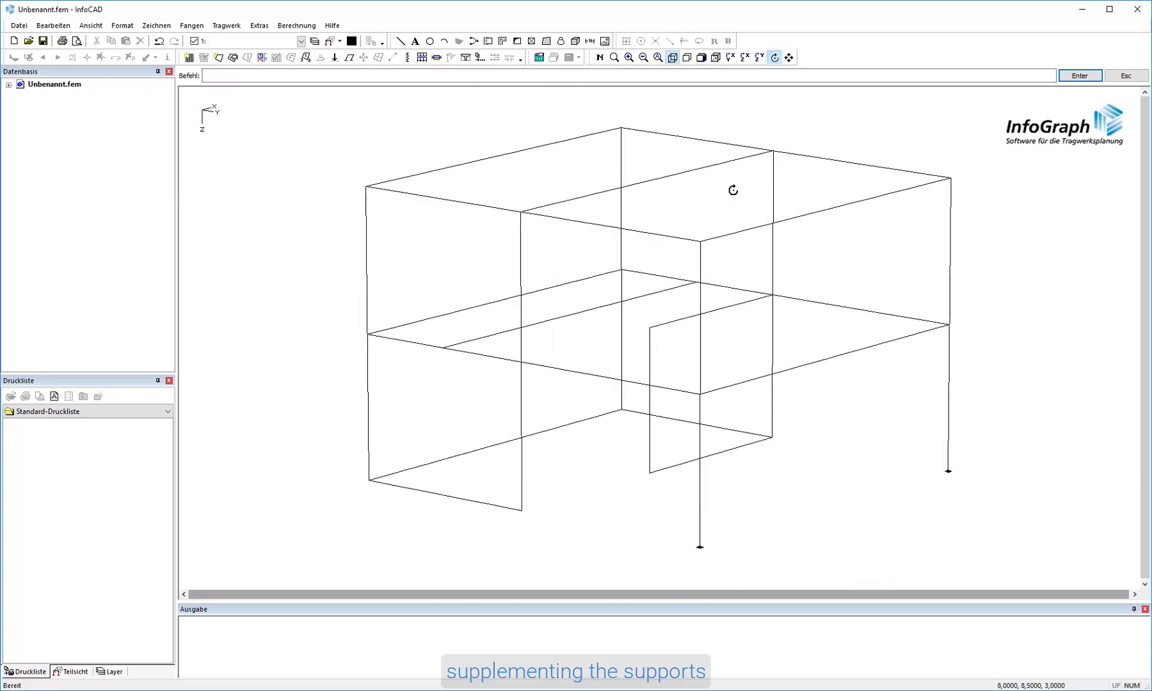
Step: Select the four bottom wall edges and open their Rand edge properties
key(Escape)
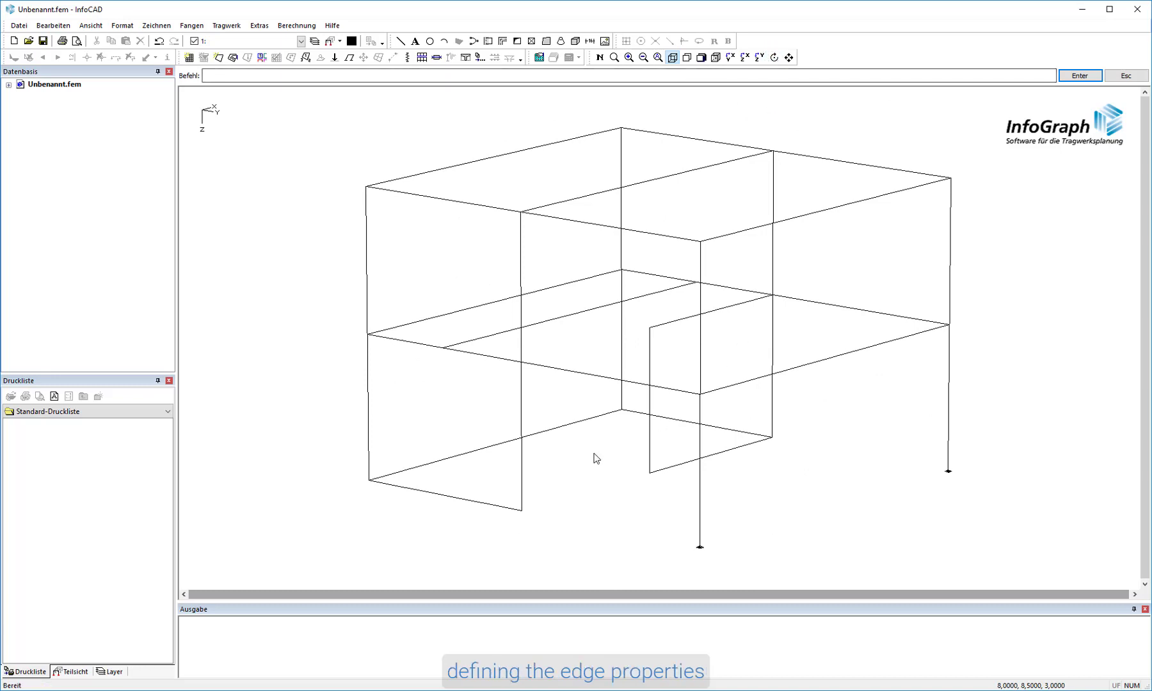
click(493, 505)
click(477, 451)
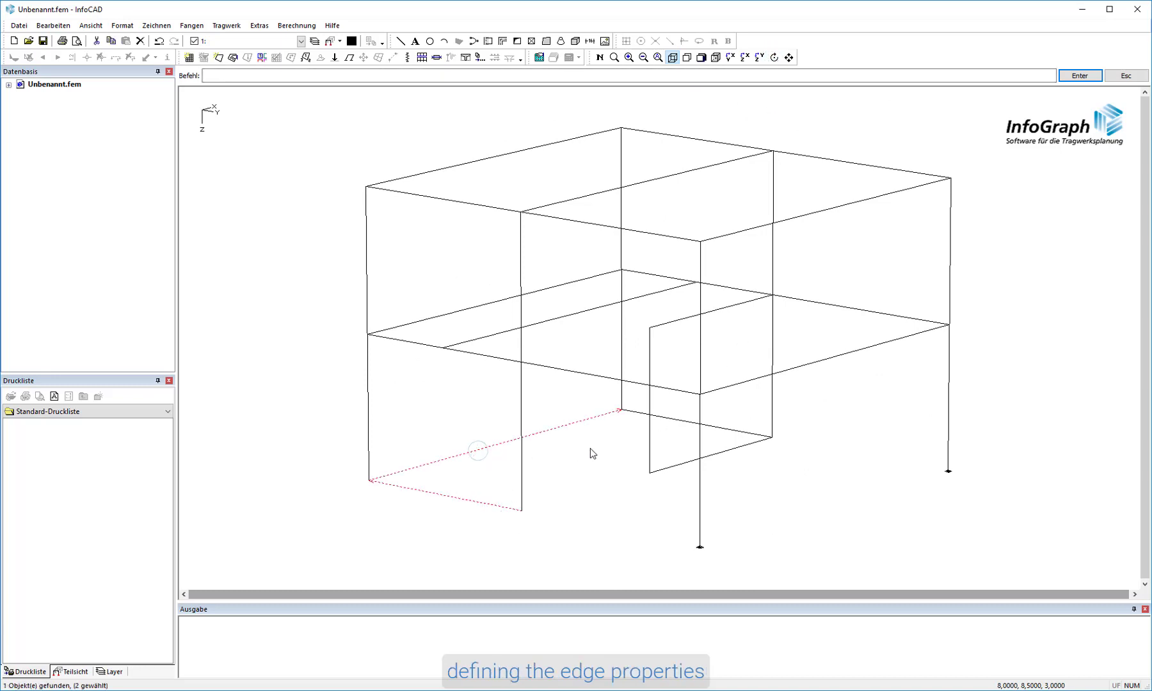
click(683, 427)
click(679, 463)
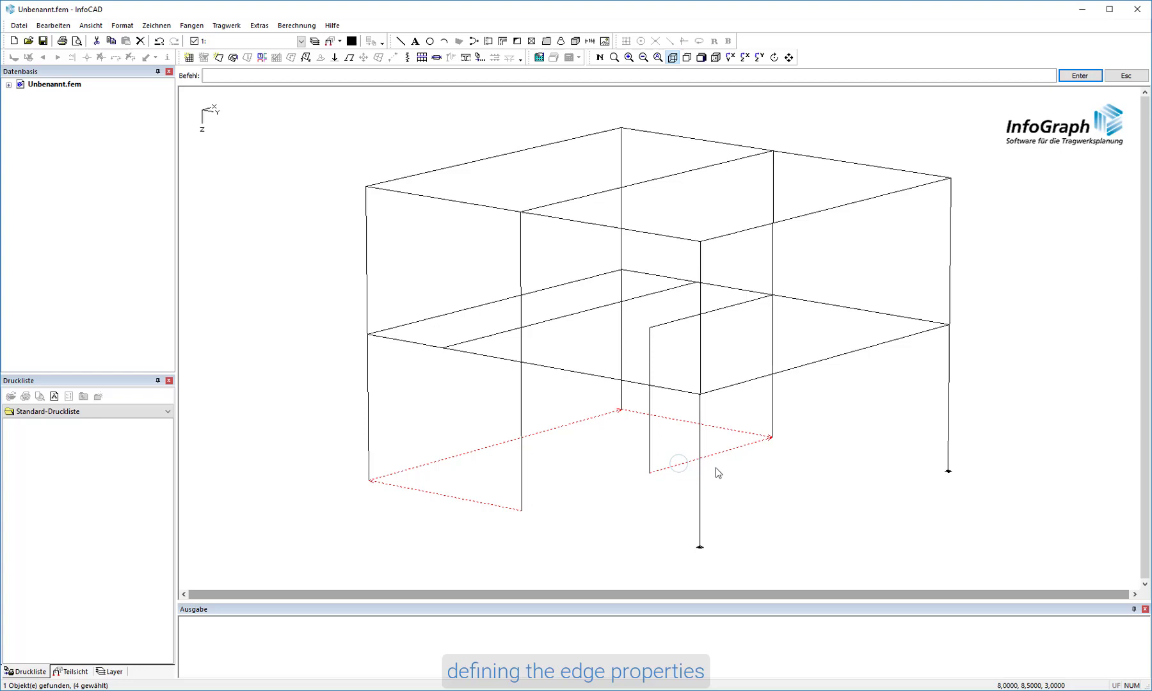
right_click(794, 422)
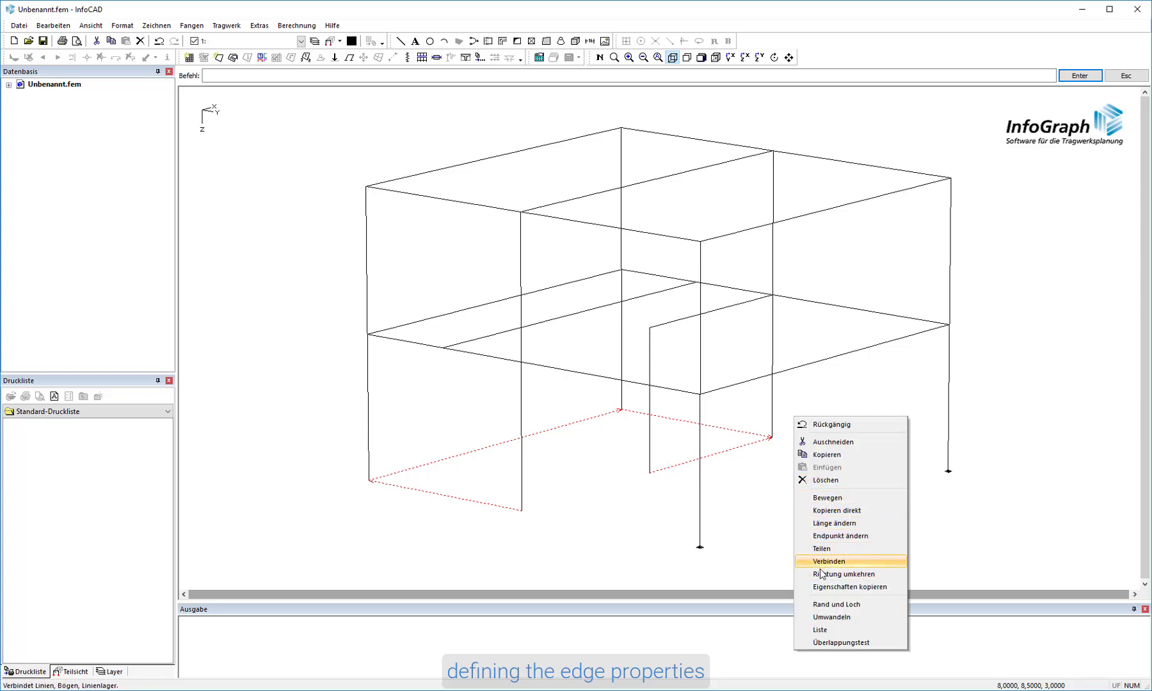
click(822, 606)
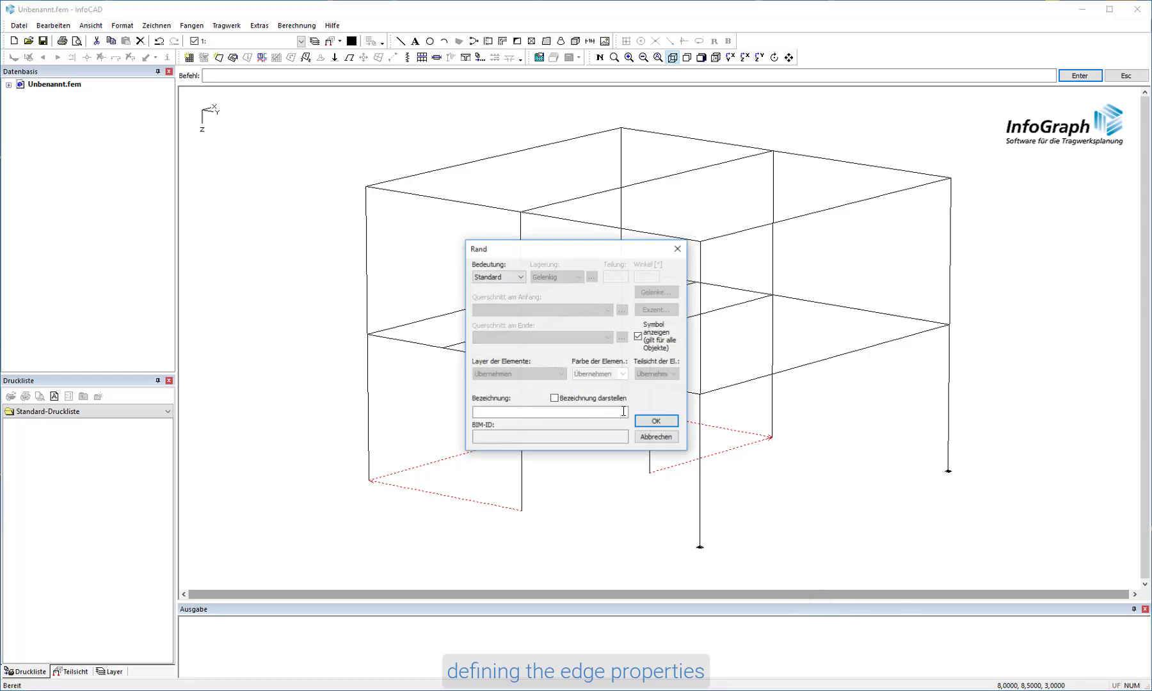
Step: Set the edges' Bedeutung to Lager so they become supports, then deselect
click(522, 278)
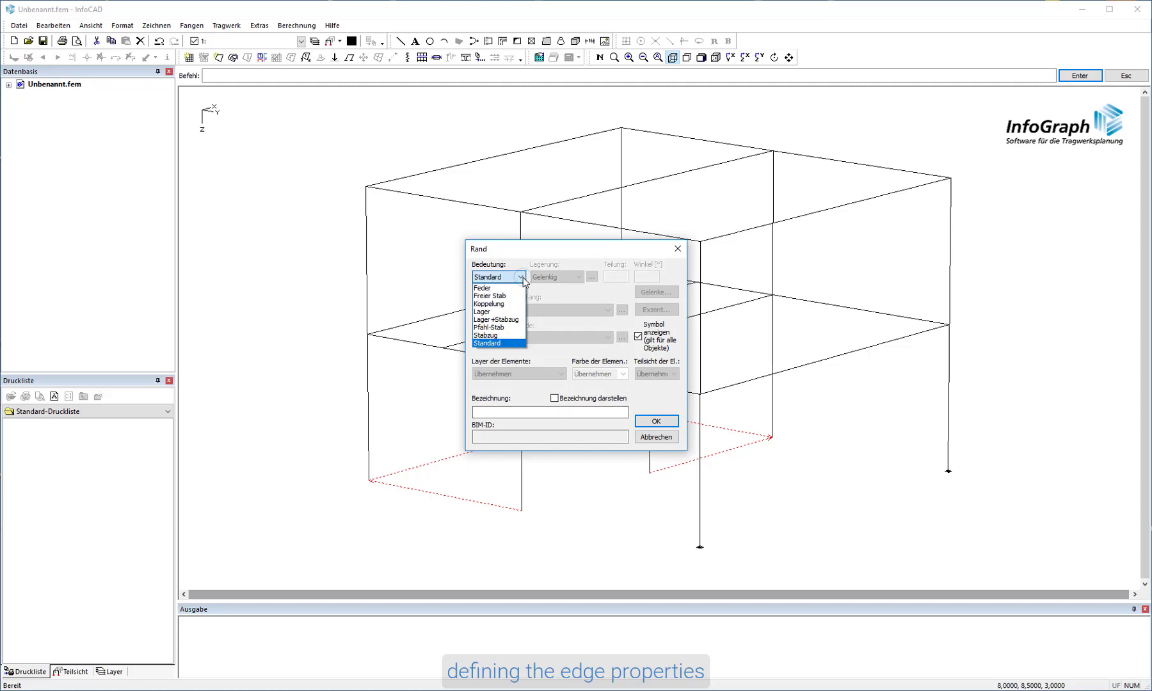
click(497, 312)
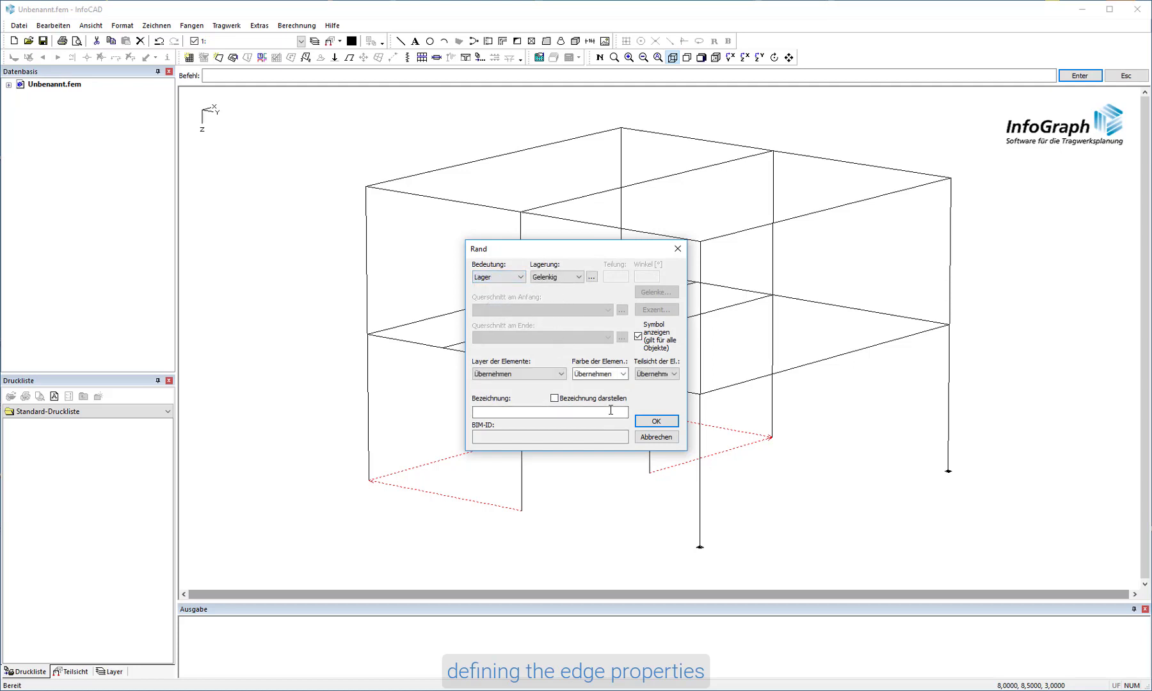
click(652, 421)
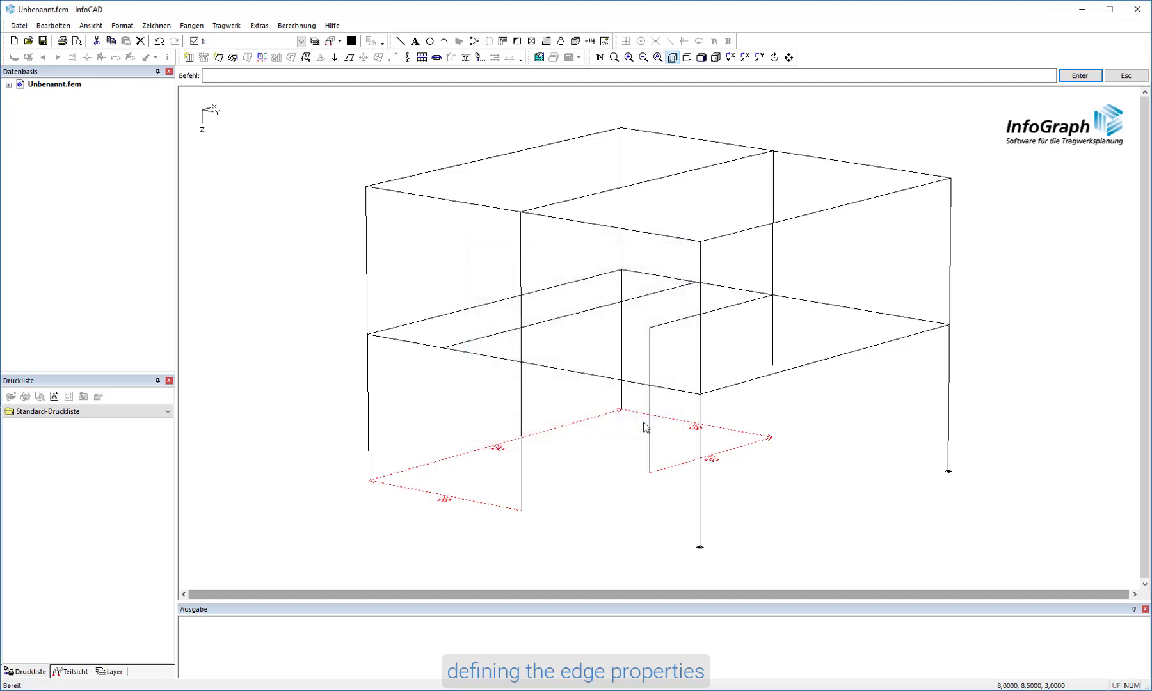
click(575, 495)
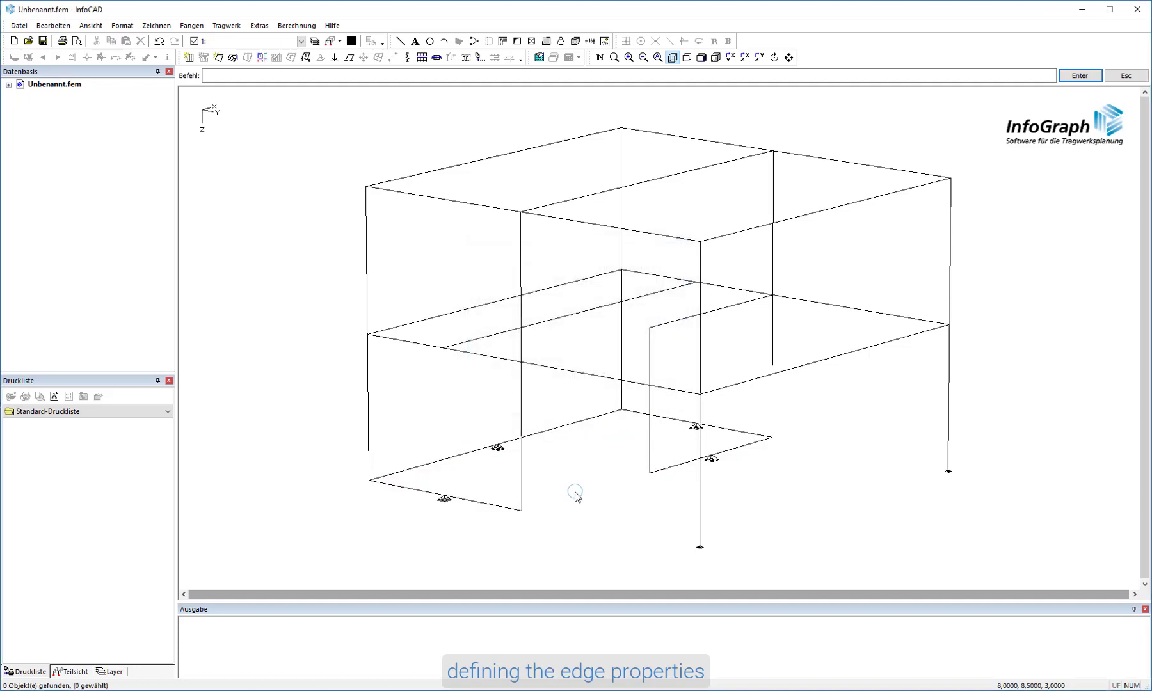
Step: Set three upper slab edges to Bedeutung Stabzug and go to the start cross-section values
click(855, 356)
click(849, 208)
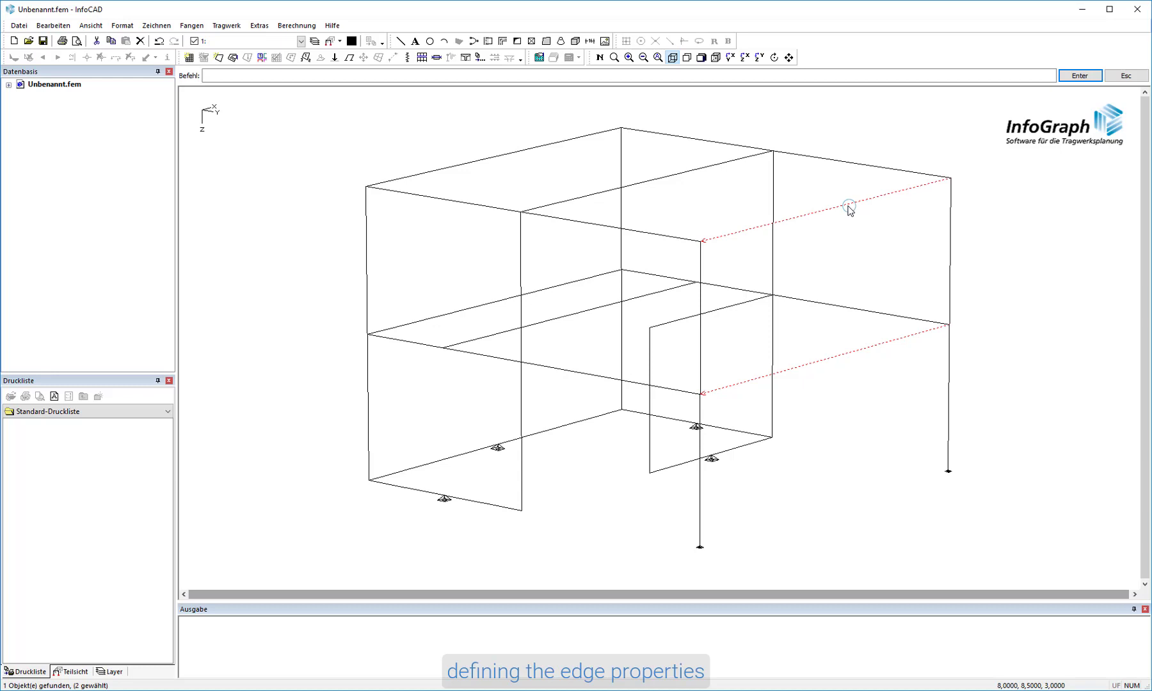
right_click(702, 176)
click(518, 278)
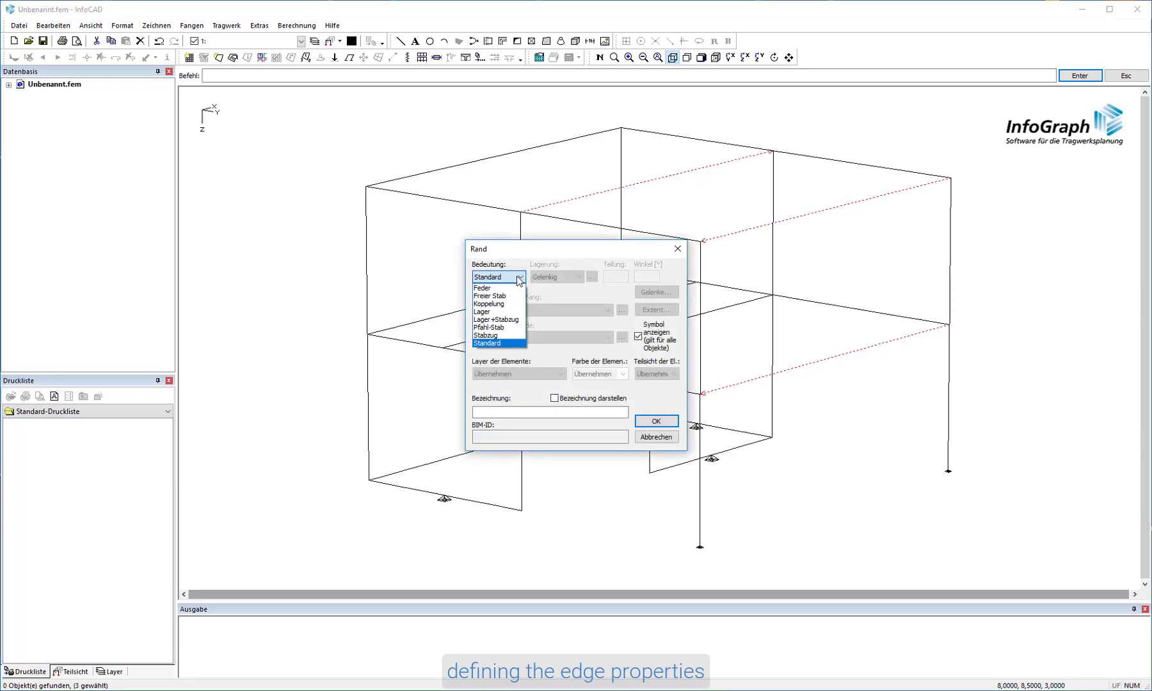
click(505, 340)
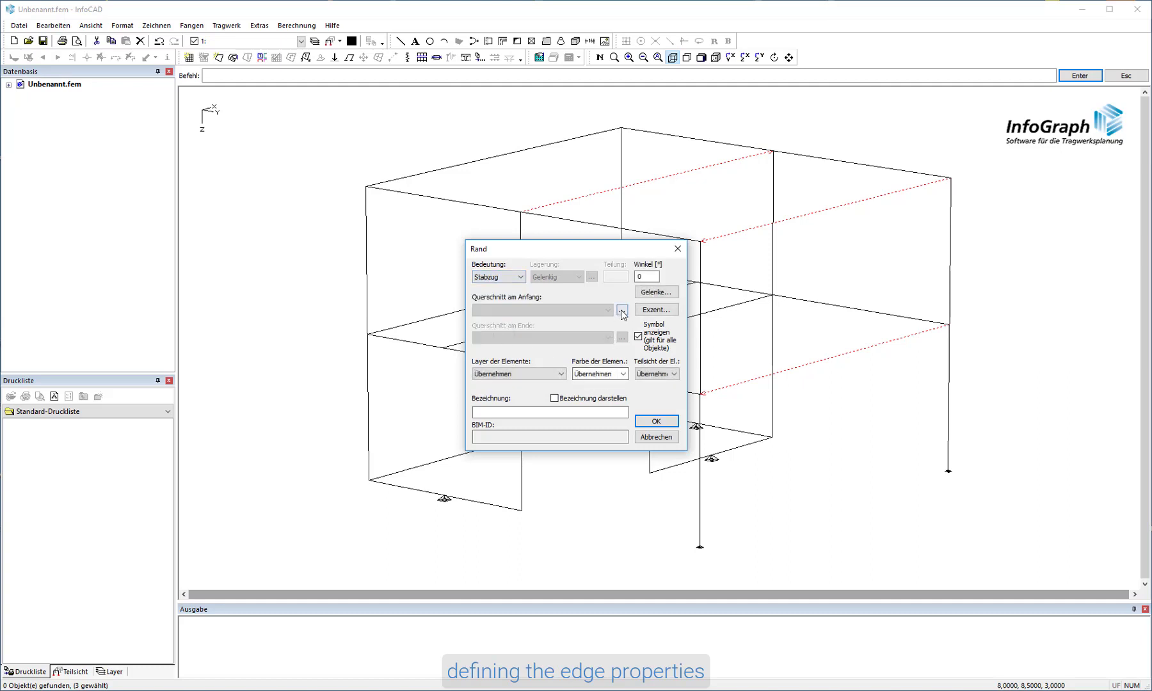
click(621, 312)
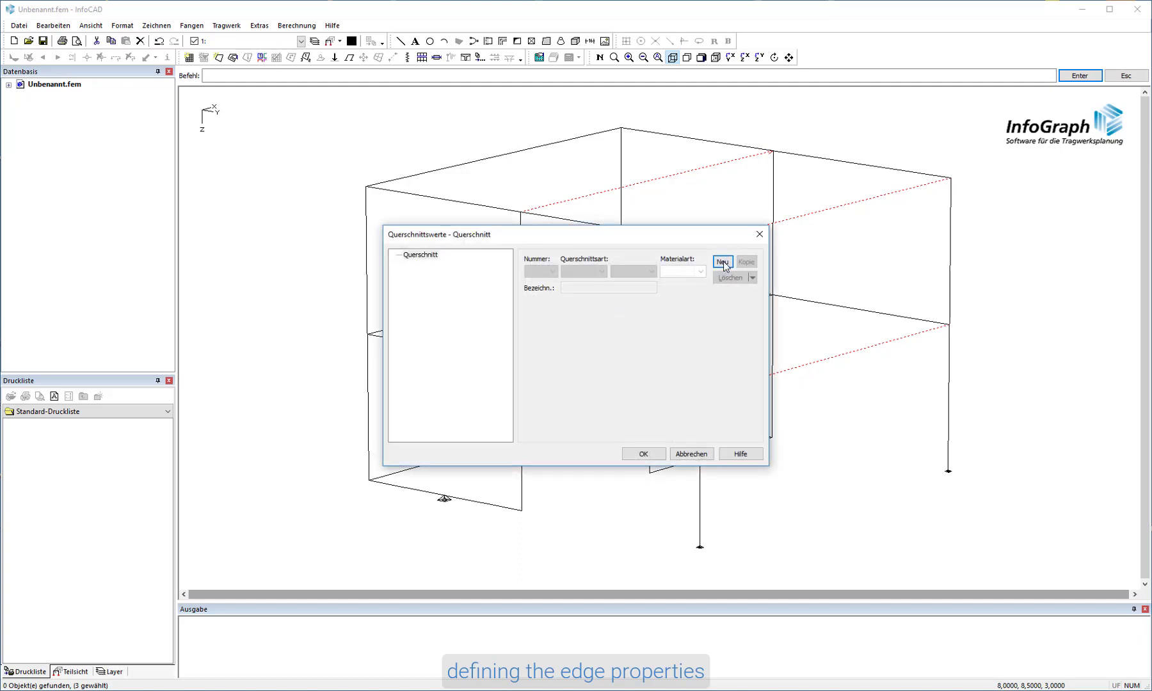
Step: Create a new Polygon cross-section from a 0.3 × 0.6 m Rechteck and accept it
click(725, 263)
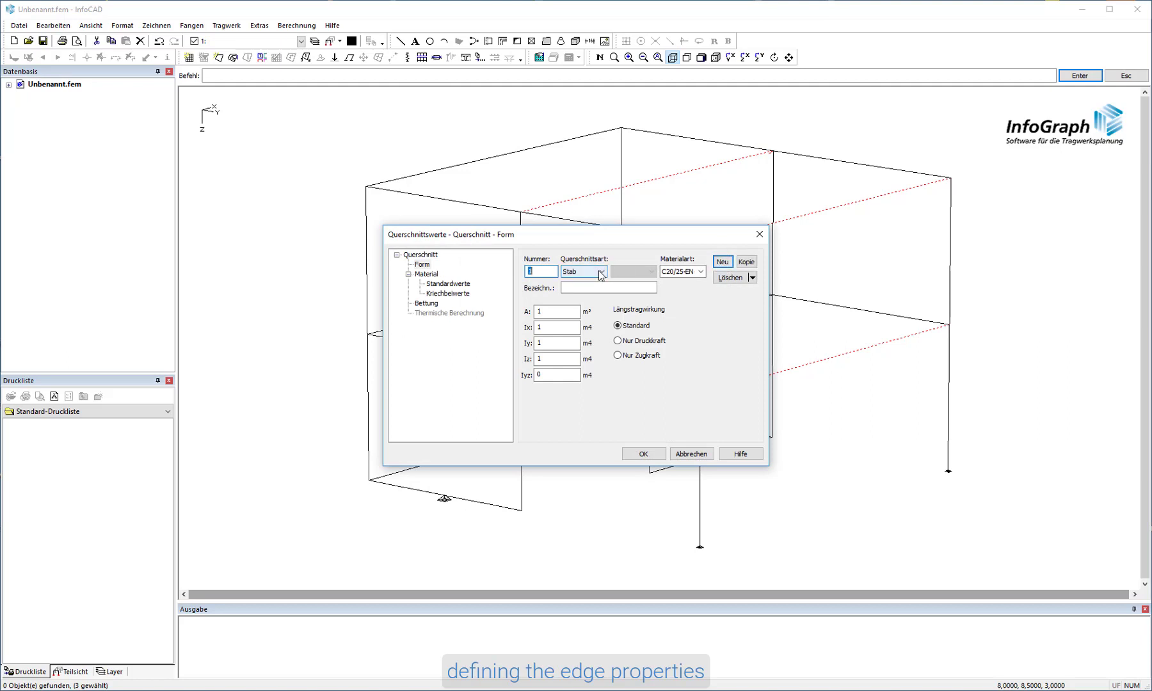
click(603, 272)
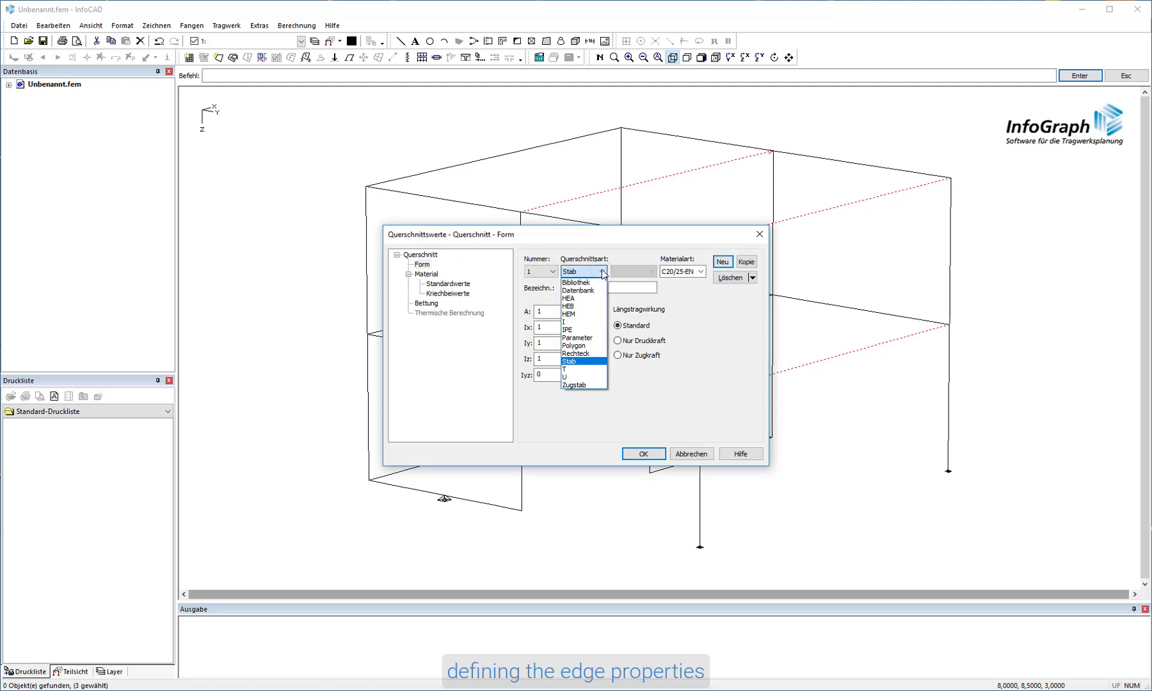
click(586, 349)
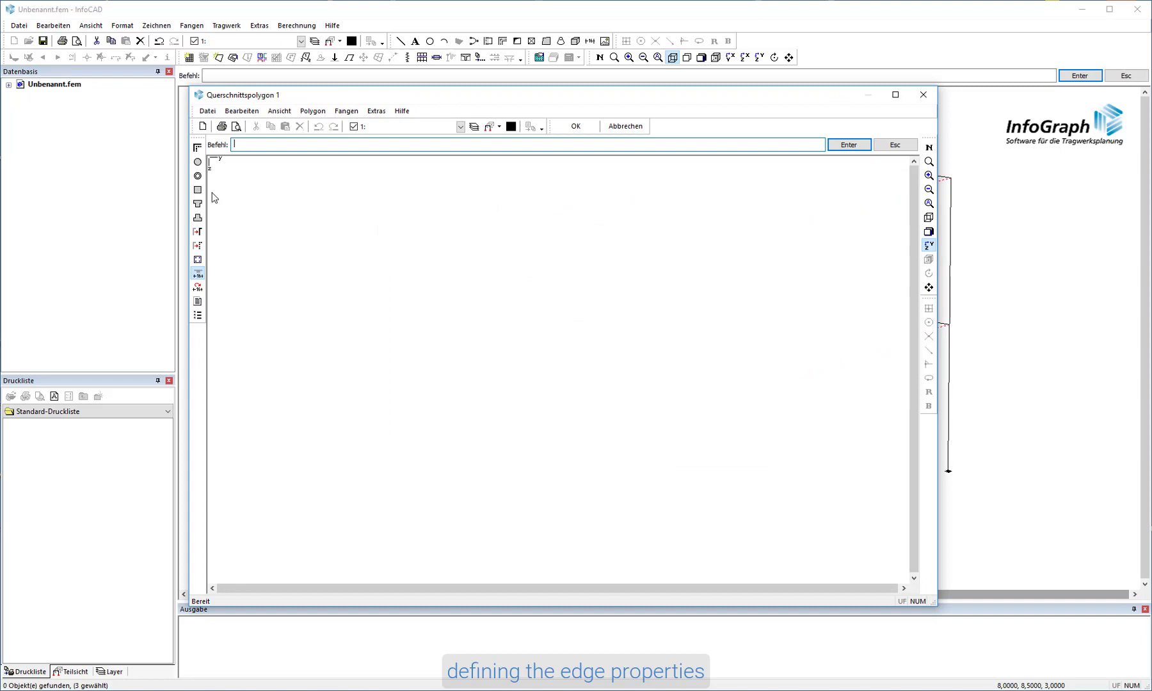
click(197, 192)
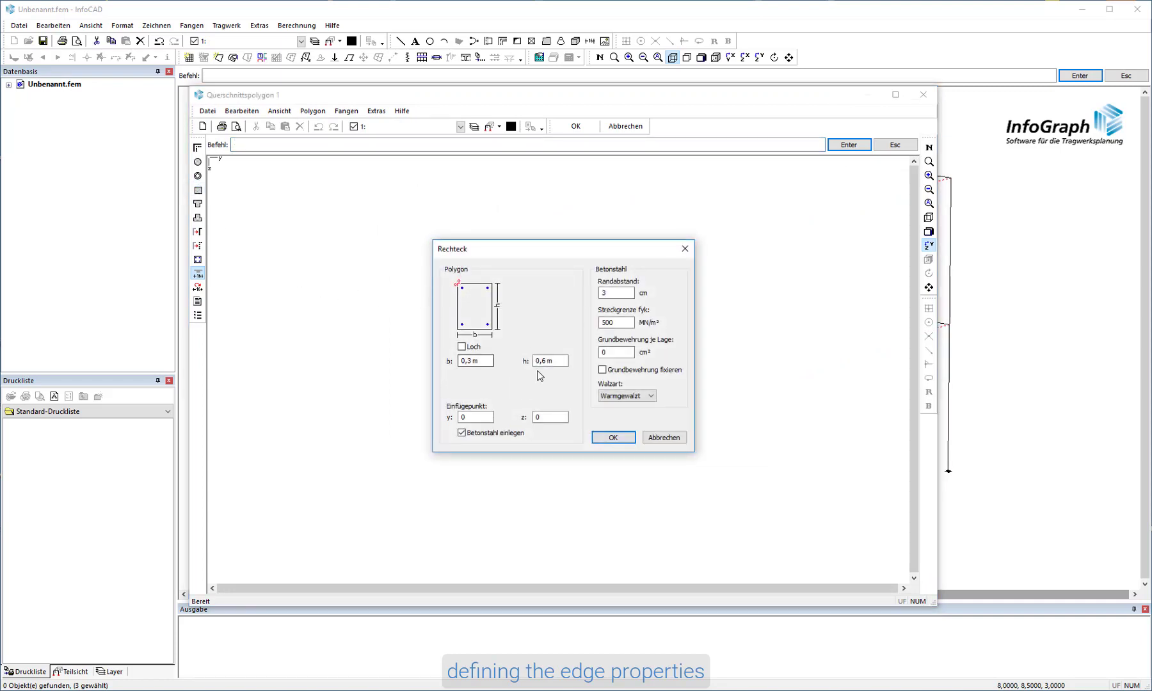
click(601, 439)
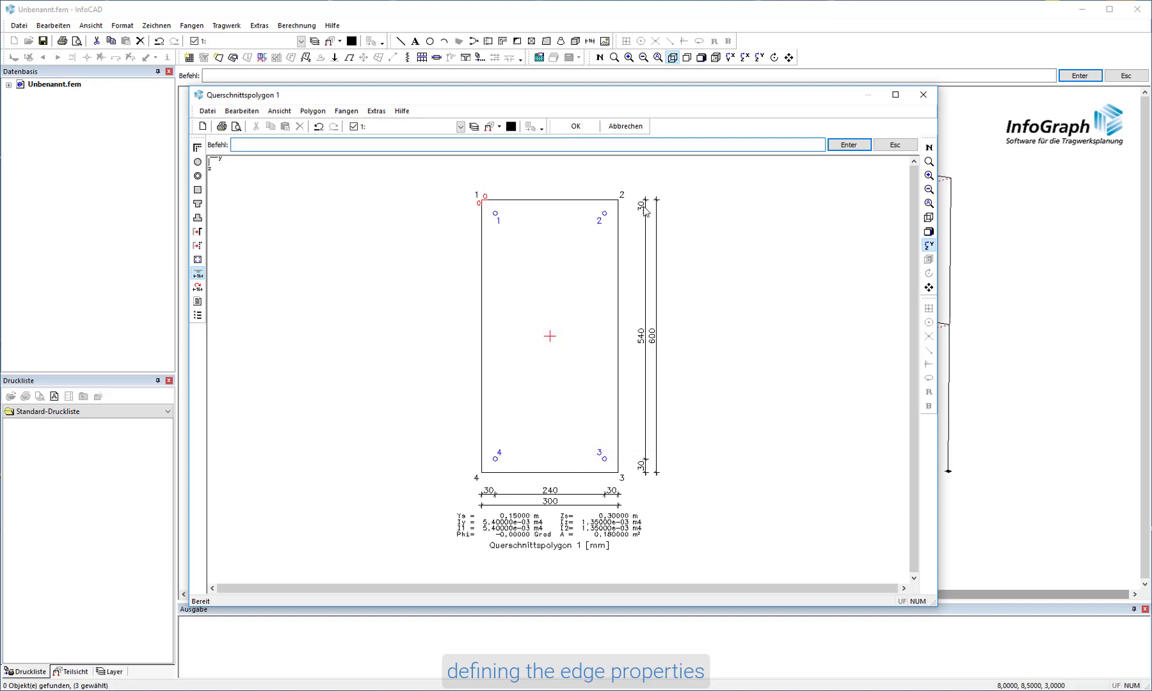
click(574, 127)
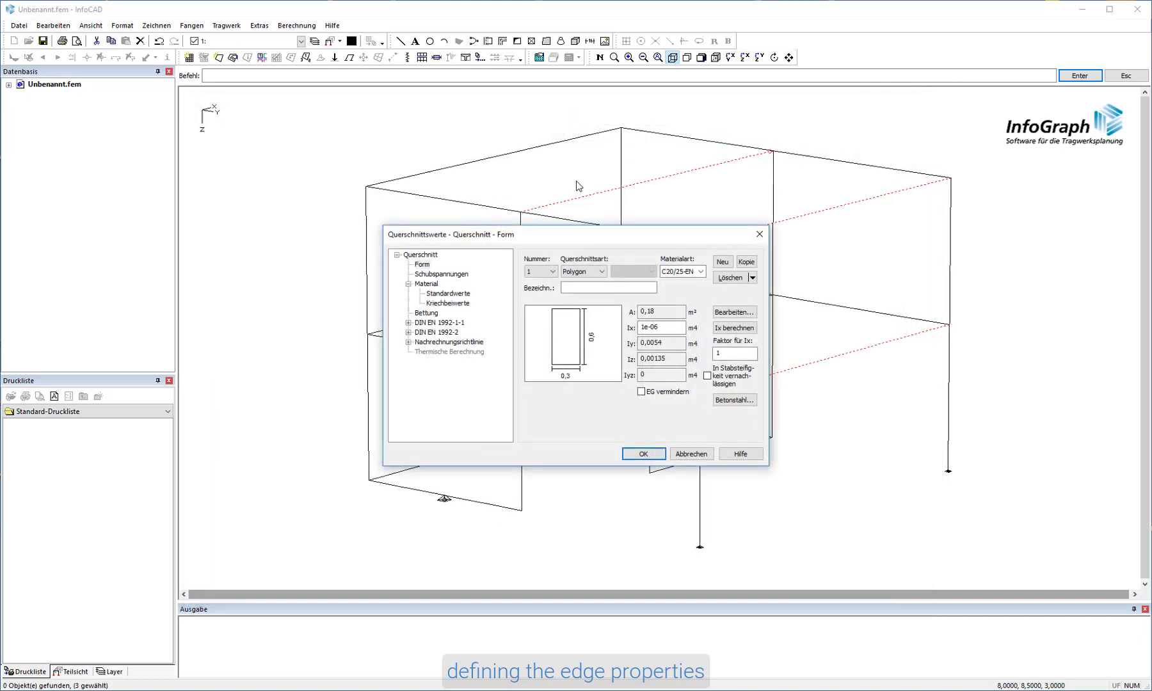
click(643, 454)
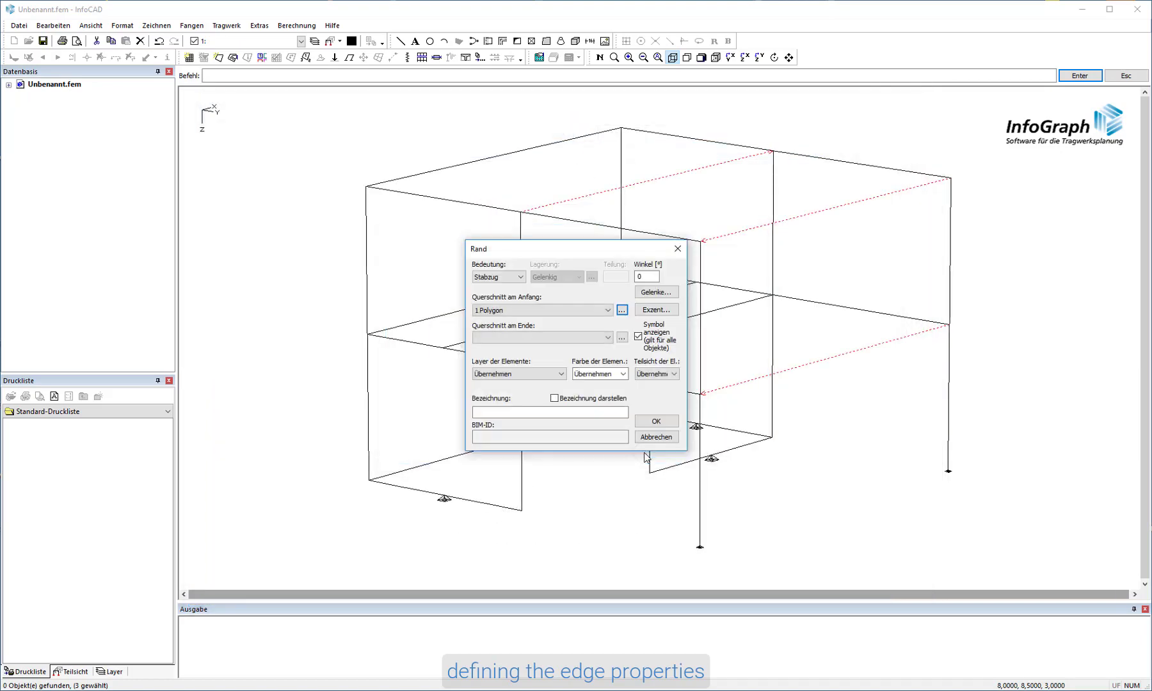
Step: Apply the beam settings, then define the two freestanding columns as Freier Stab members
click(655, 422)
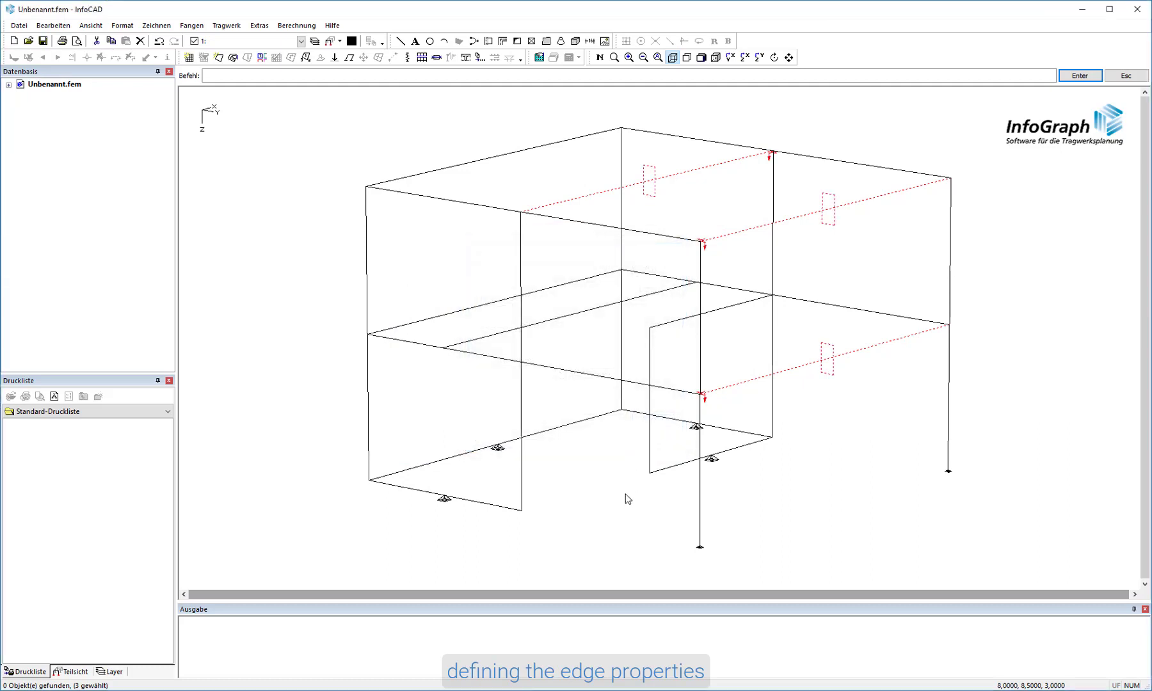
click(626, 497)
click(950, 258)
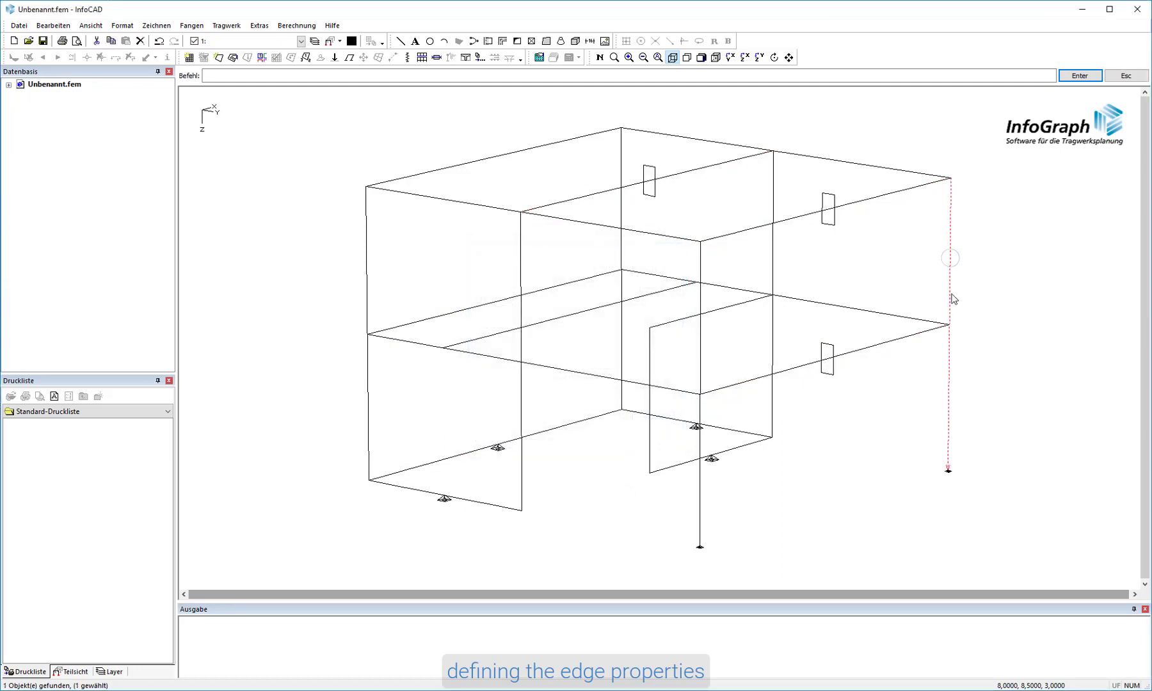
click(703, 291)
right_click(705, 290)
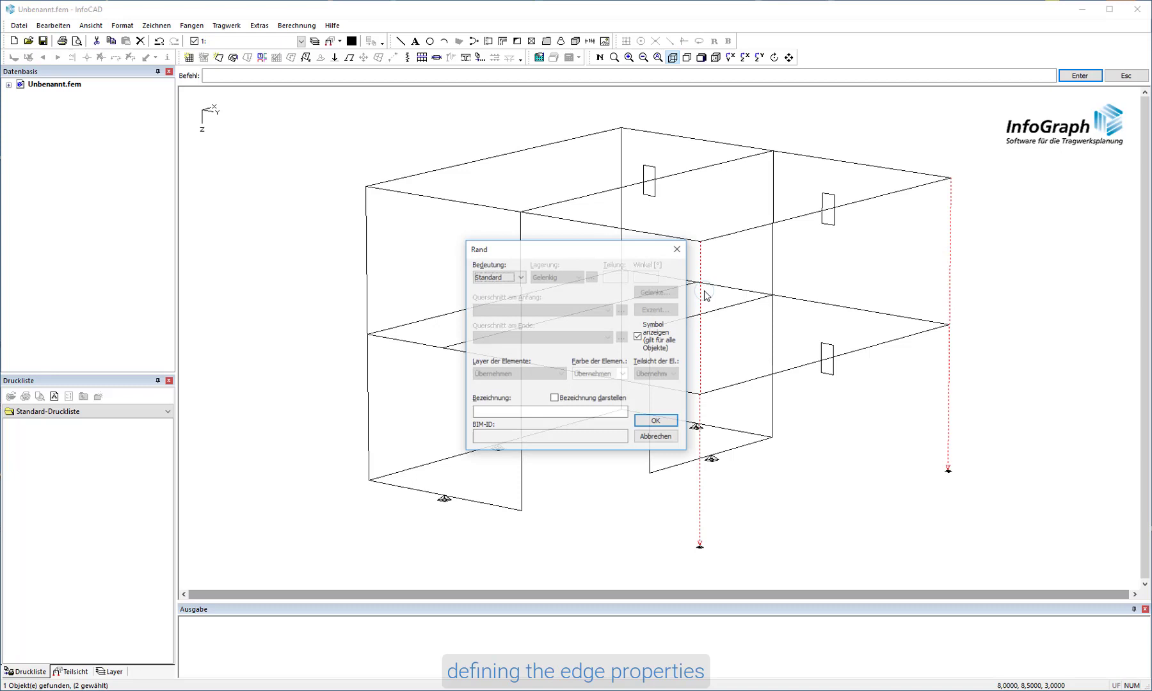
click(520, 277)
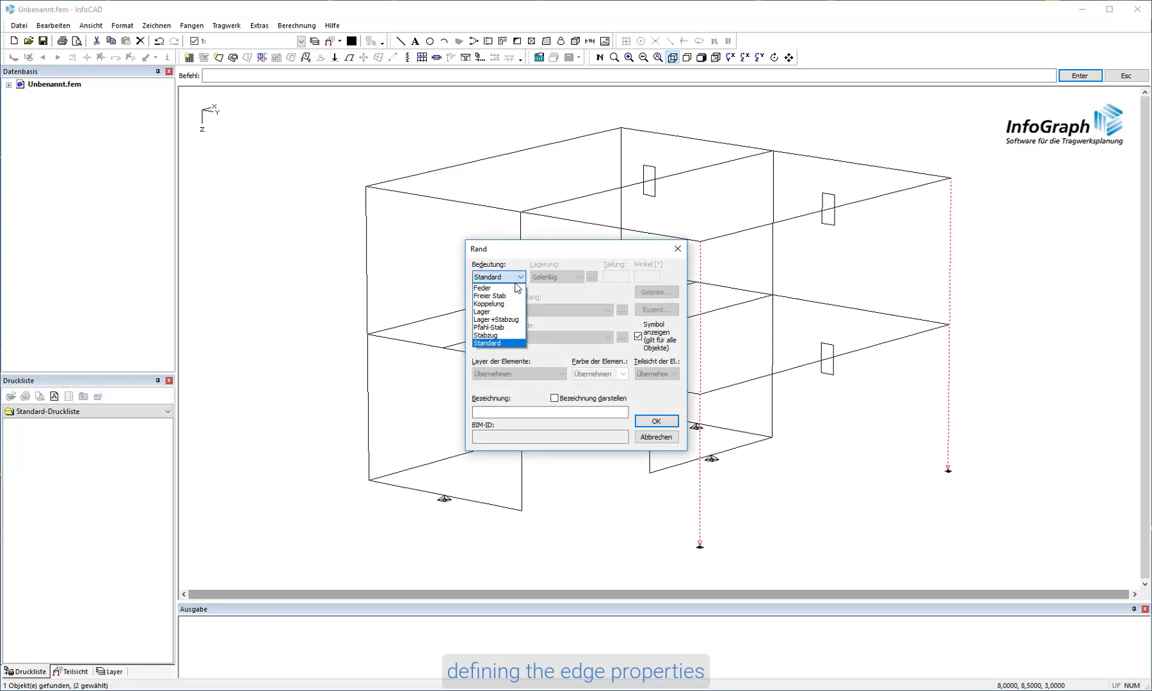
click(512, 296)
text(2)
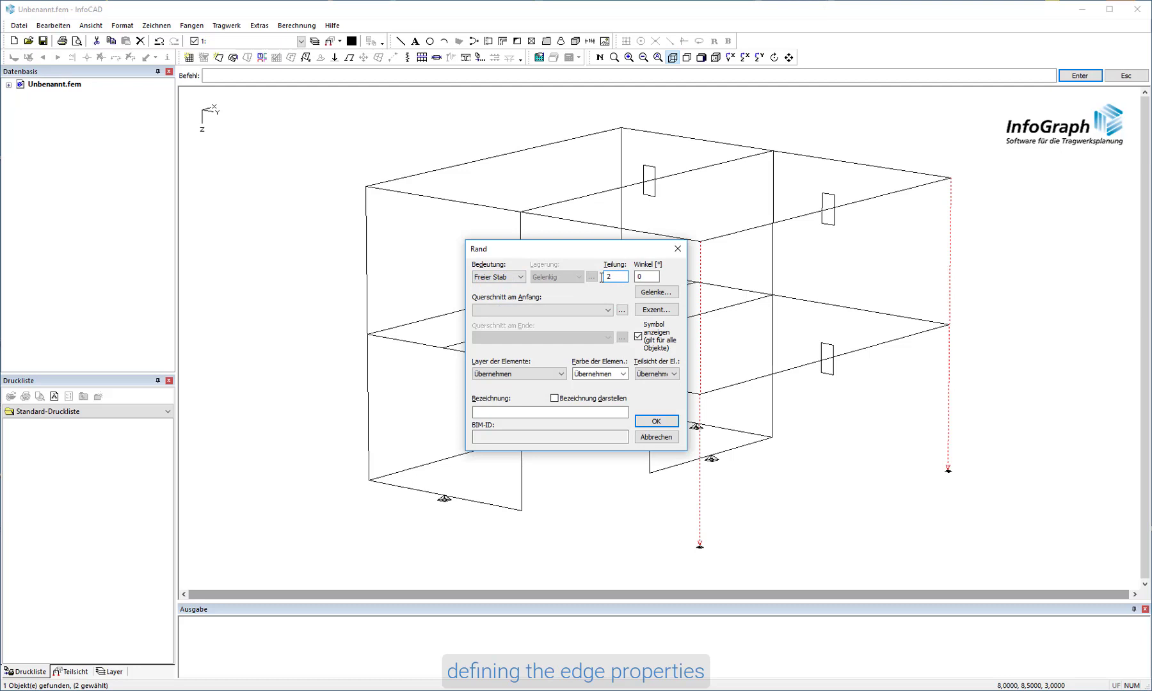
click(656, 422)
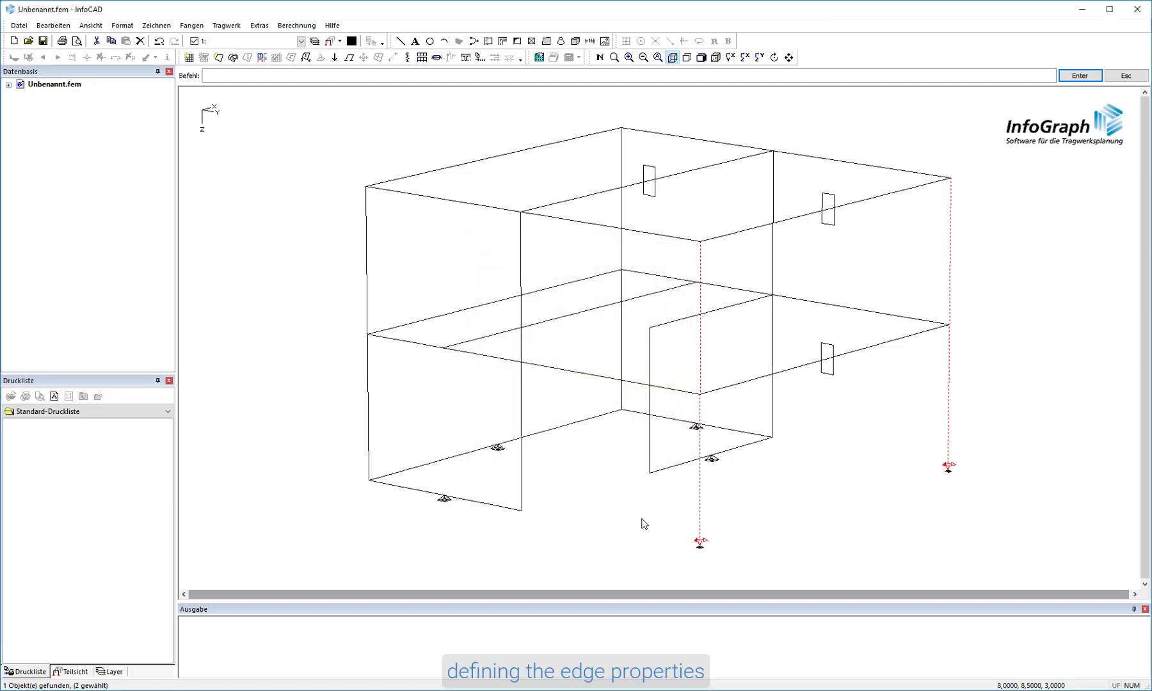
Step: Assign cross-section 1 Polygon as the columns' start cross-section
right_click(703, 370)
click(612, 311)
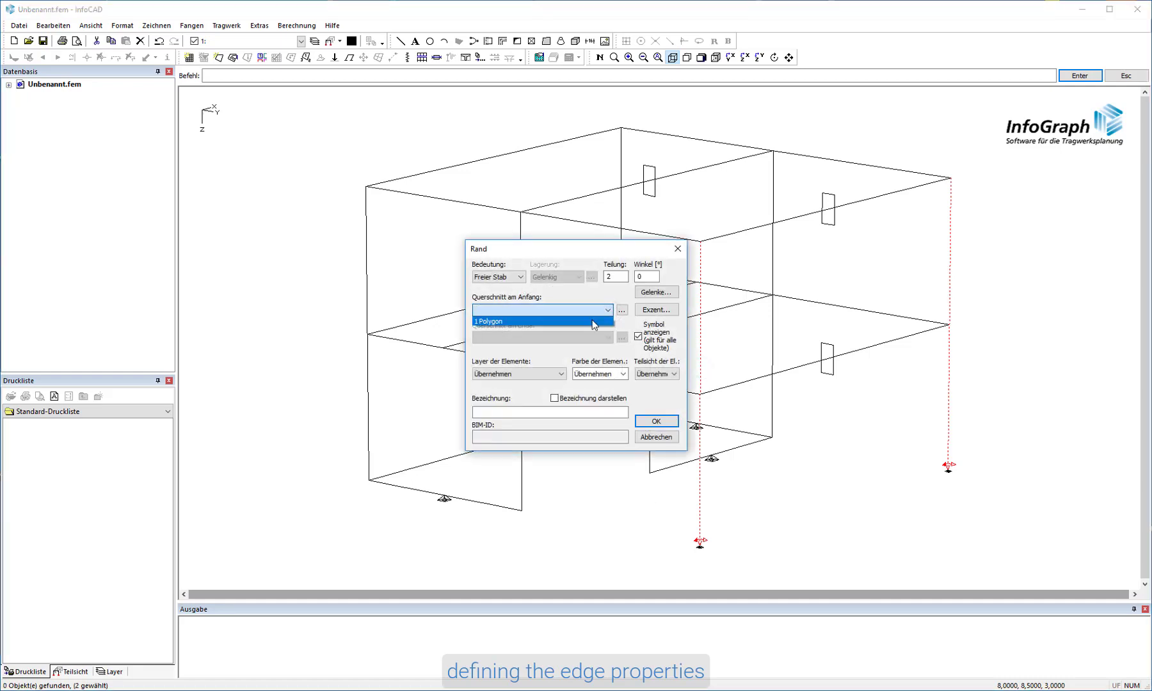
click(592, 323)
click(658, 421)
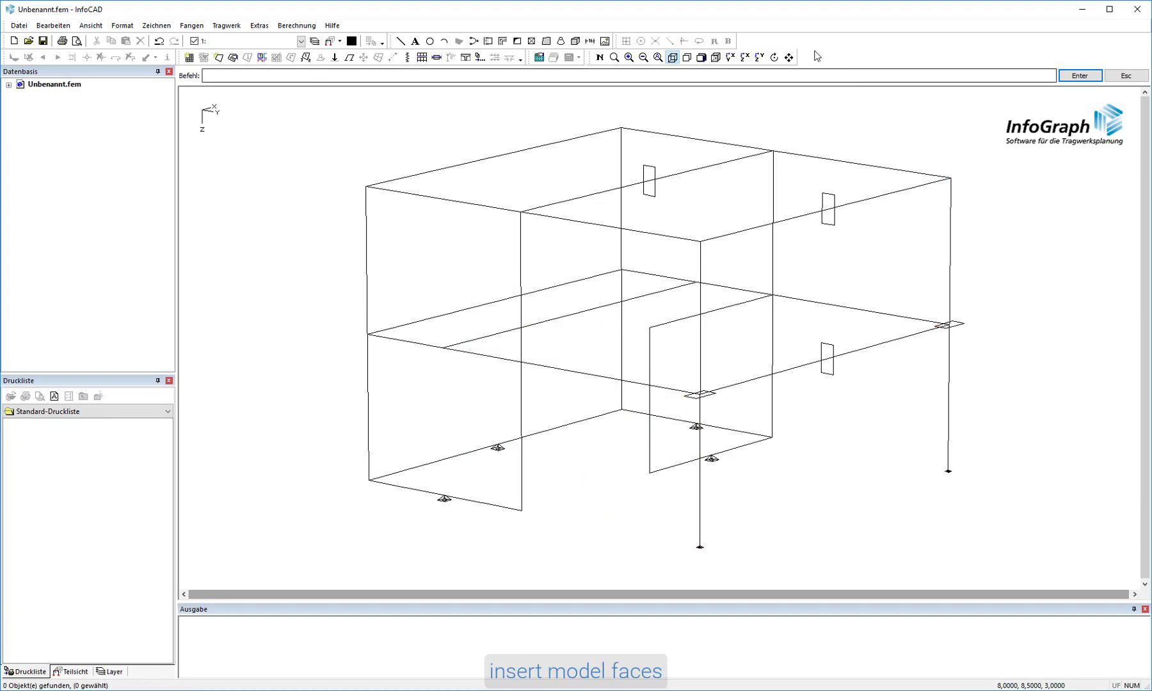
Step: Create area cross-section 2, C20/25 concrete with d=0.2 m, and assign it to new model faces
click(546, 42)
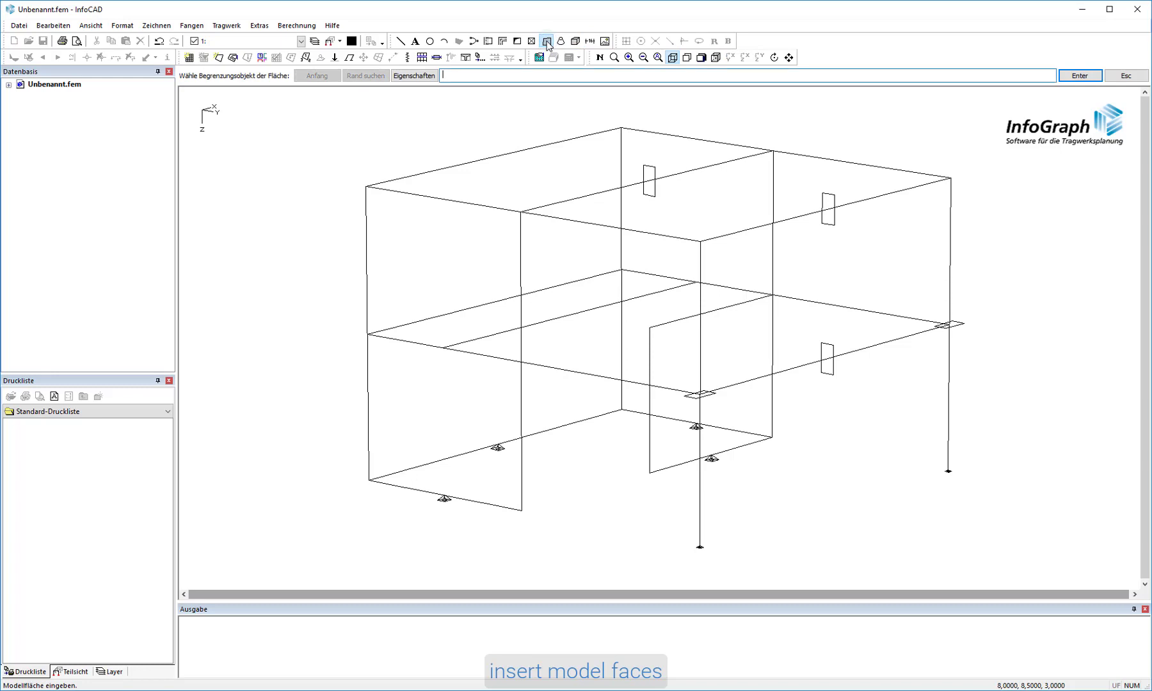
click(432, 76)
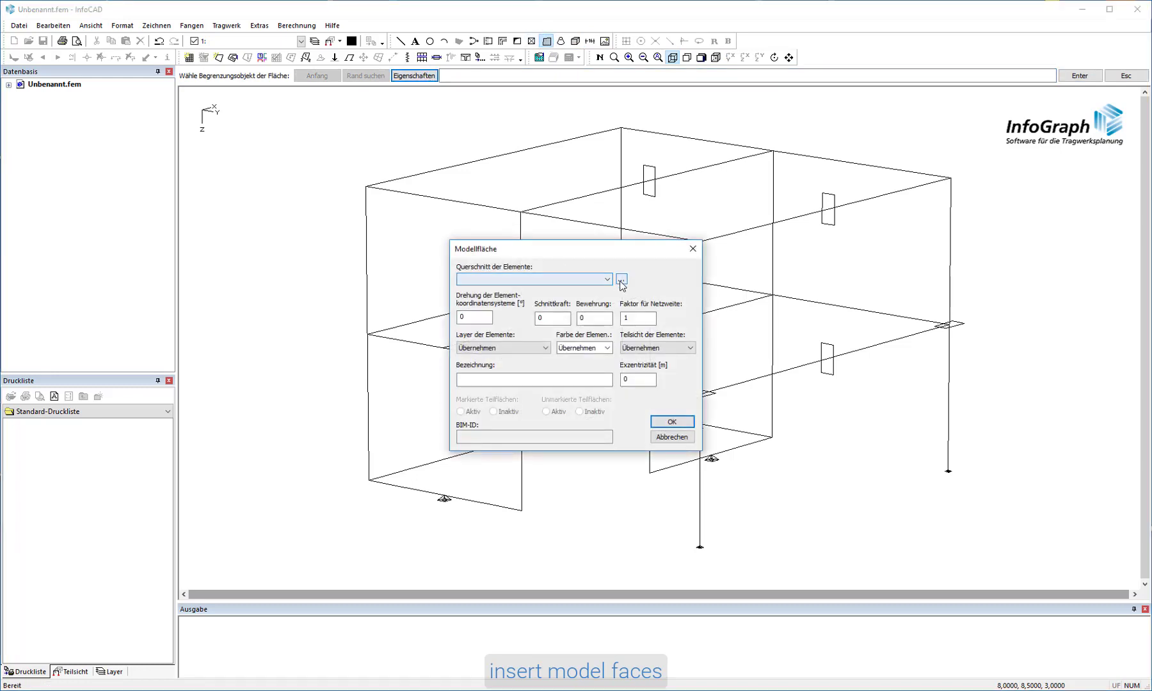
click(621, 280)
click(721, 265)
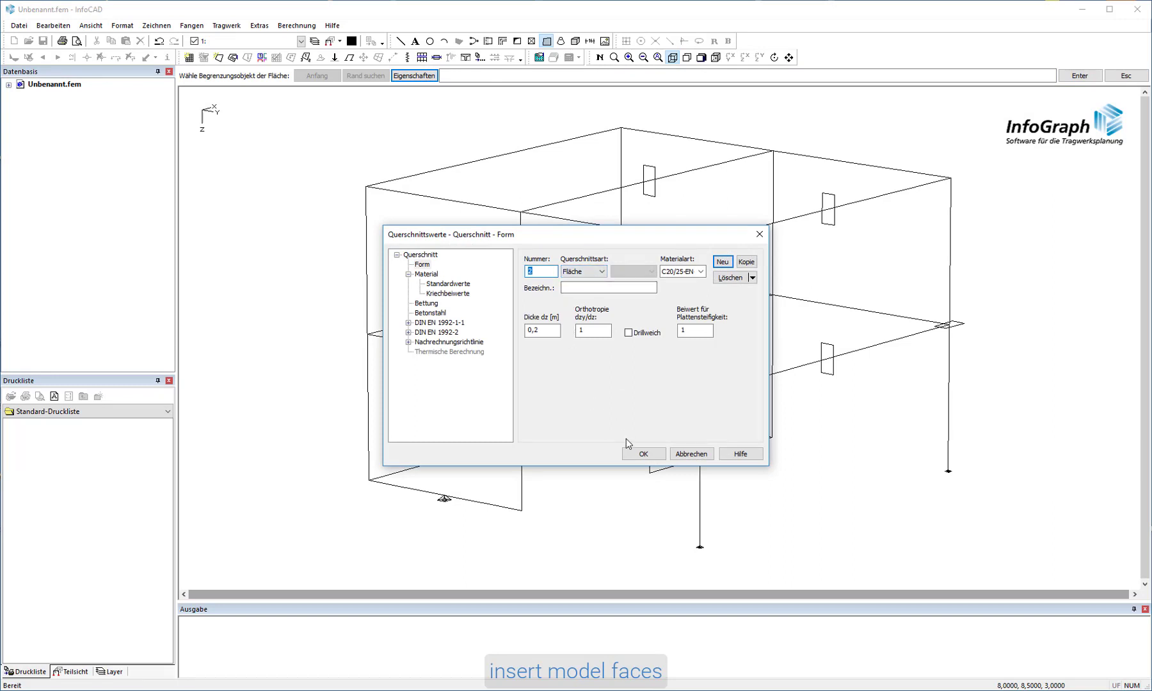
click(637, 453)
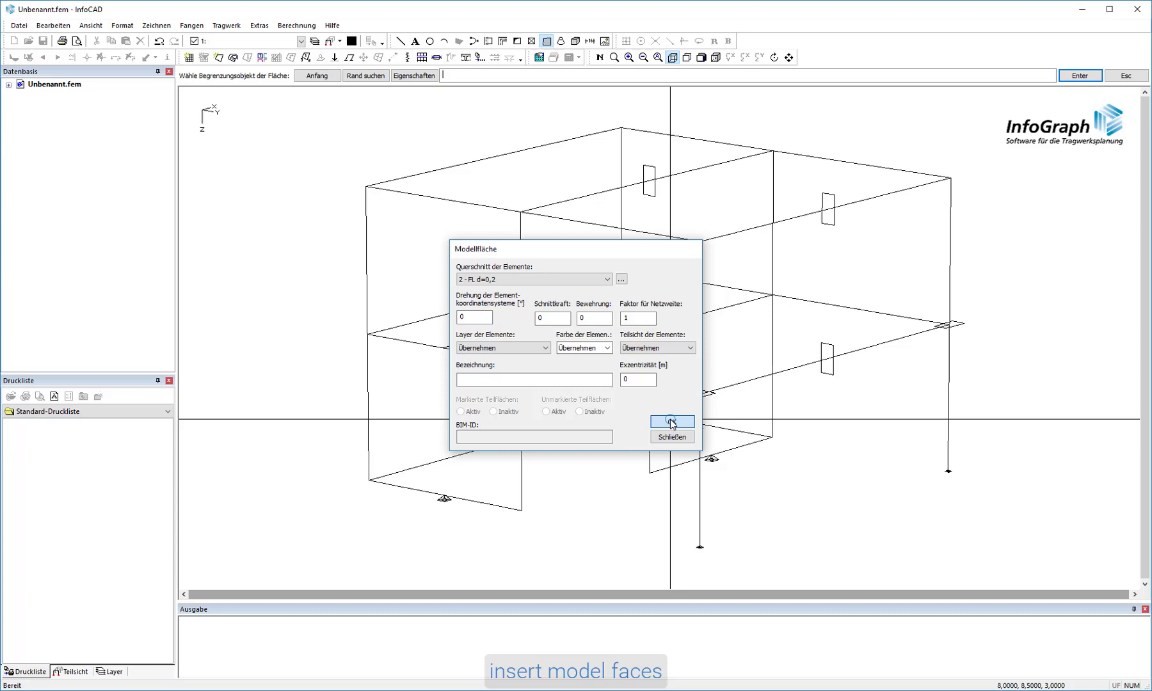
click(668, 423)
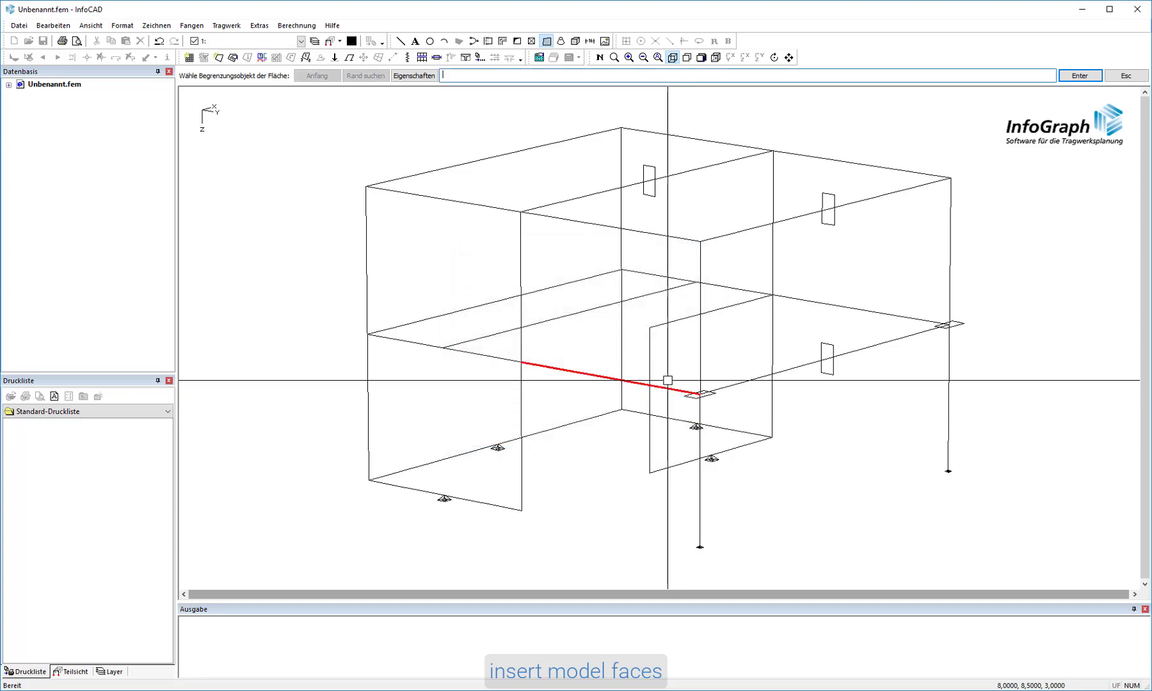
Step: Fill the back middle wall panel as a grey shell face using Rand suchen
click(655, 133)
click(772, 193)
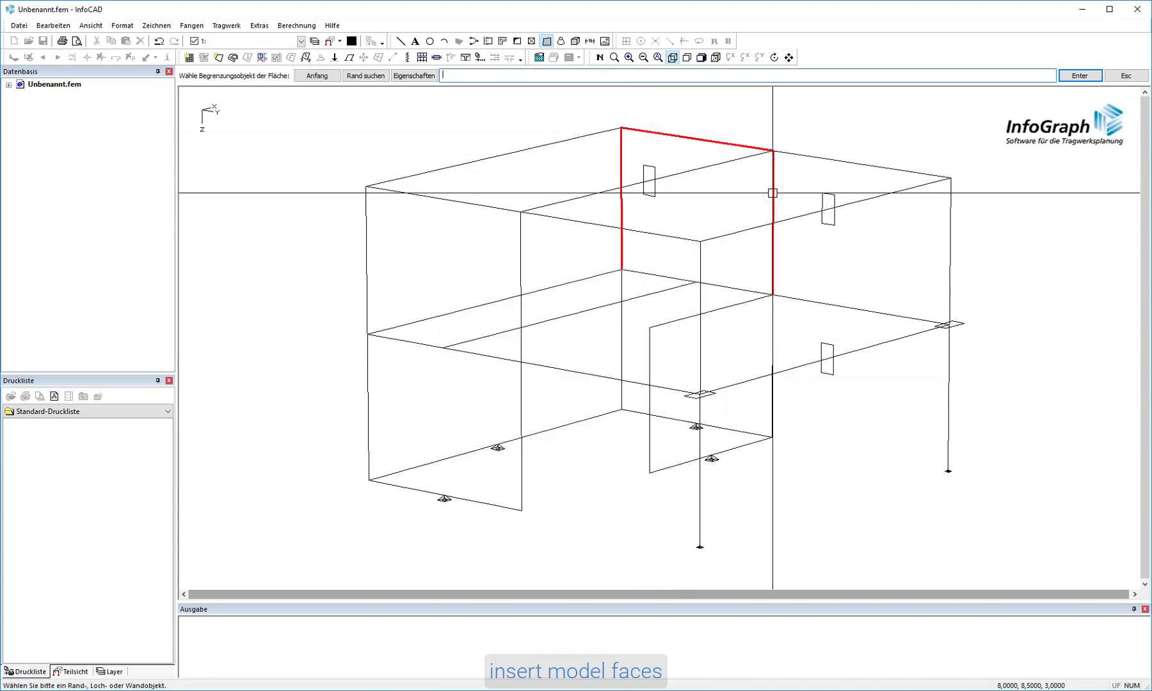
click(383, 76)
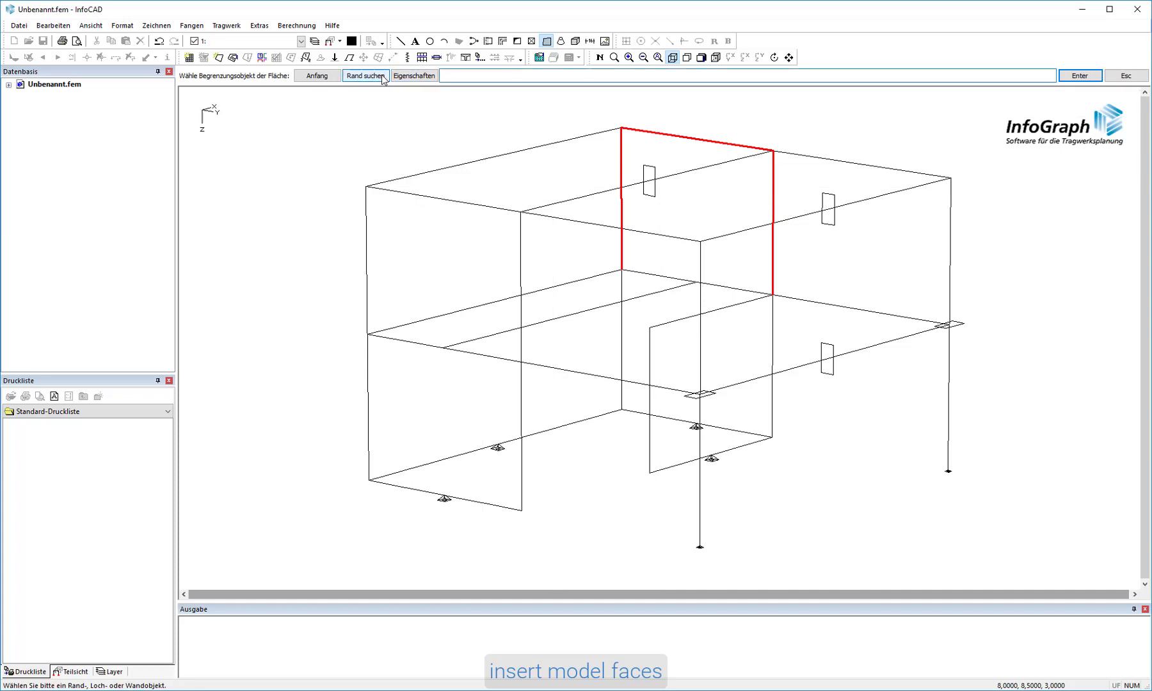
click(771, 331)
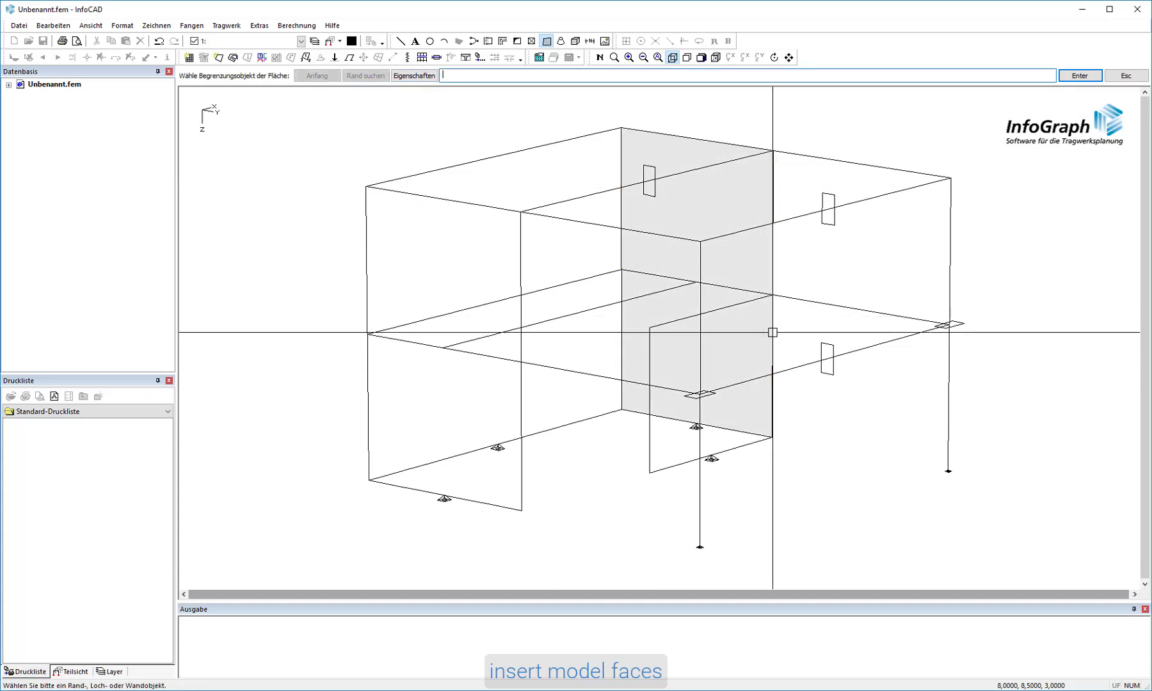
Step: Fill the lower left, upper left and small right wall panels as grey faces
click(522, 214)
click(519, 270)
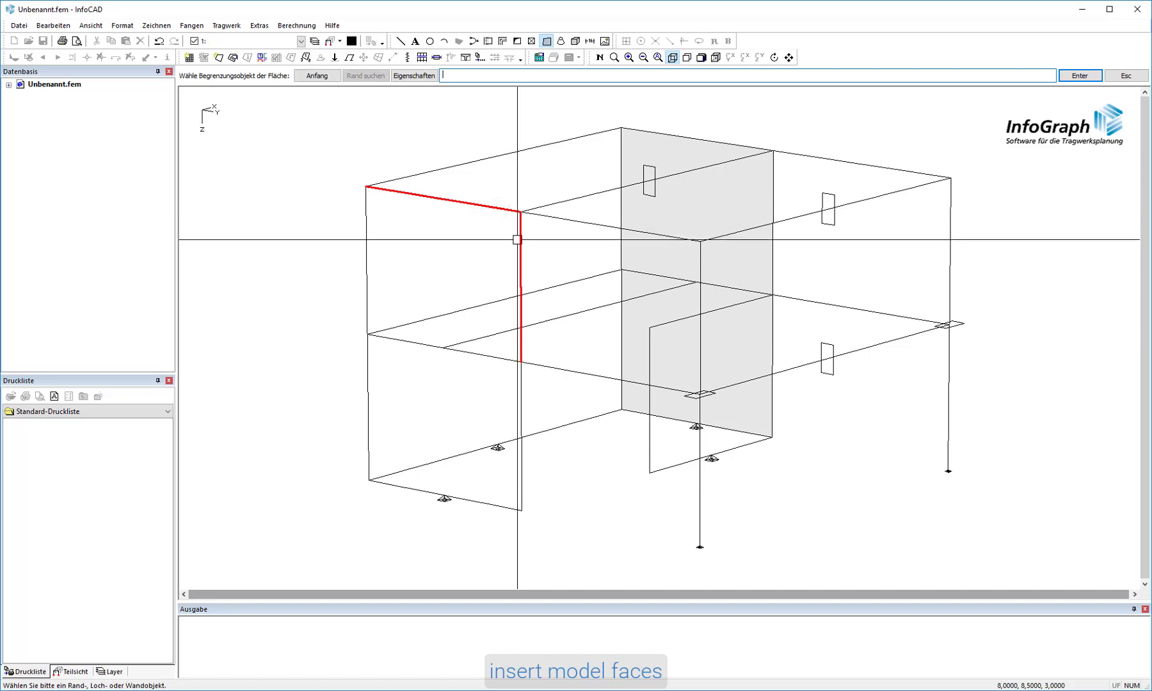
click(526, 395)
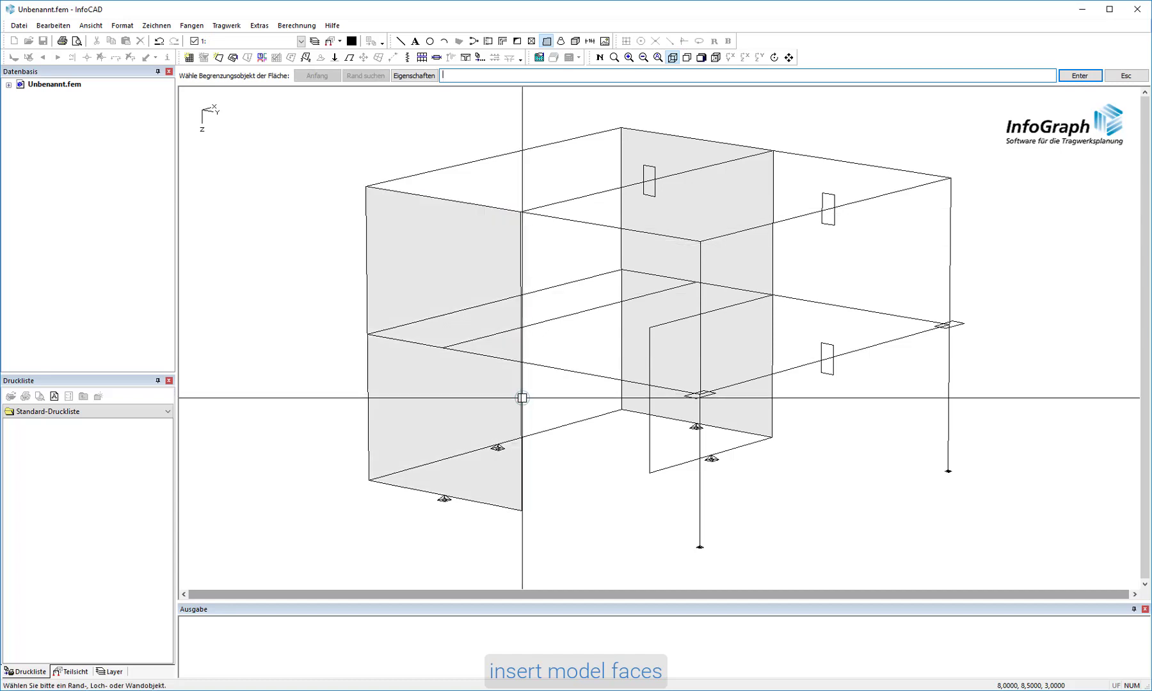
click(456, 165)
click(368, 247)
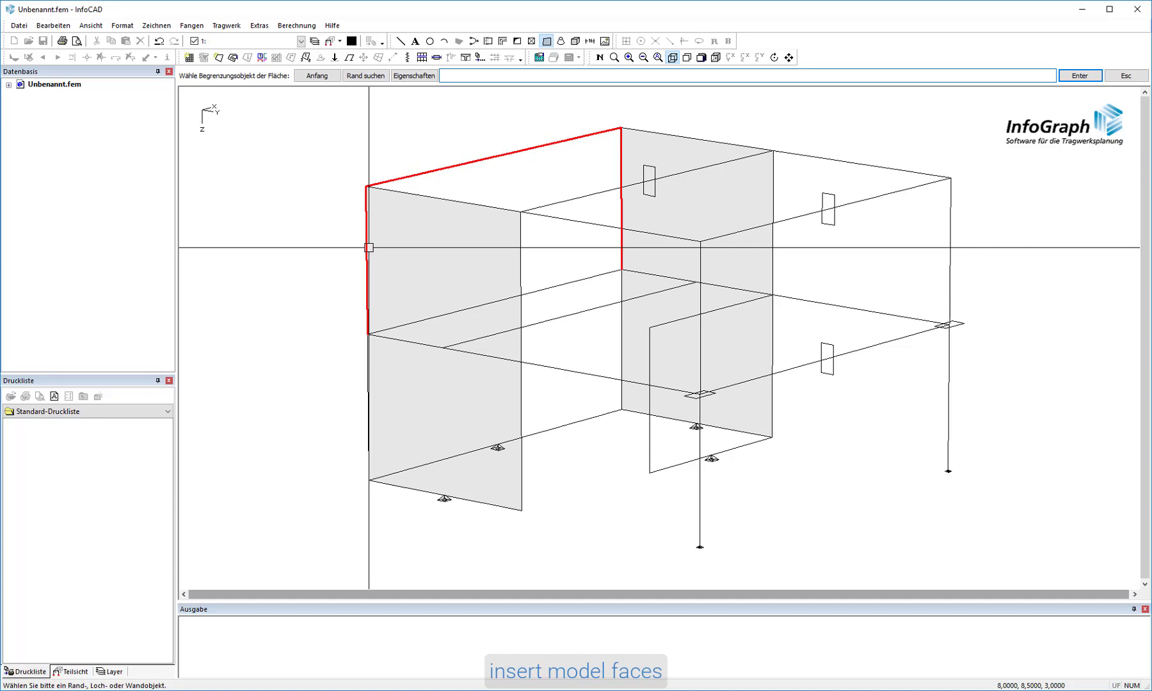
click(365, 76)
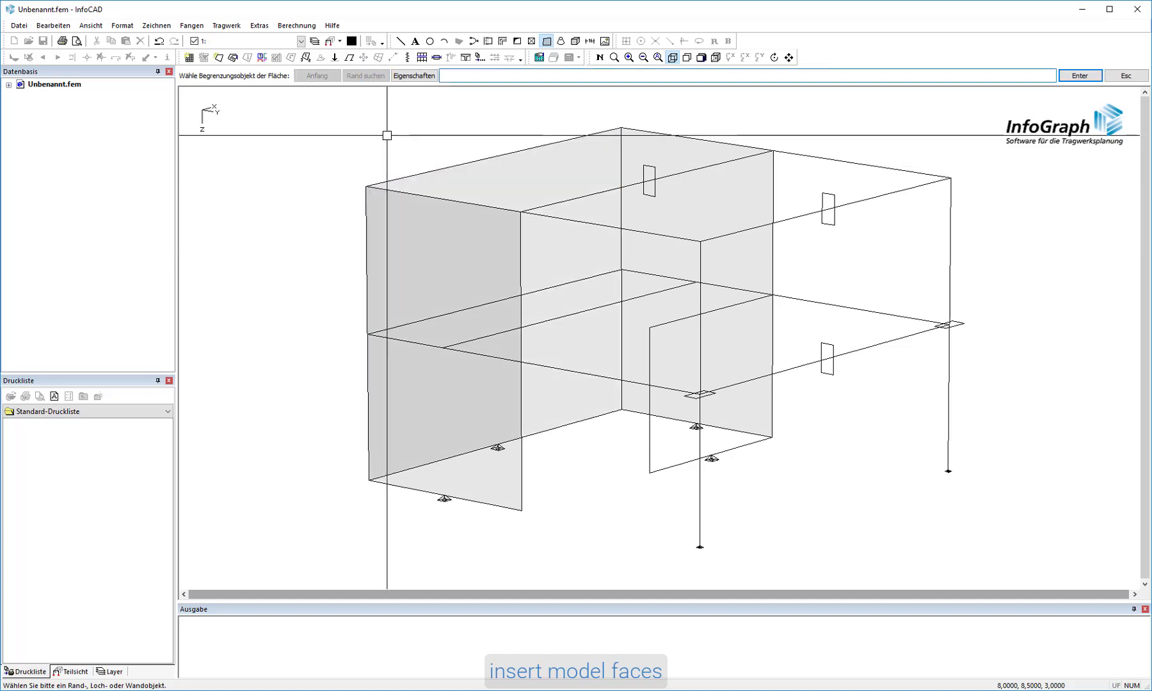
click(655, 325)
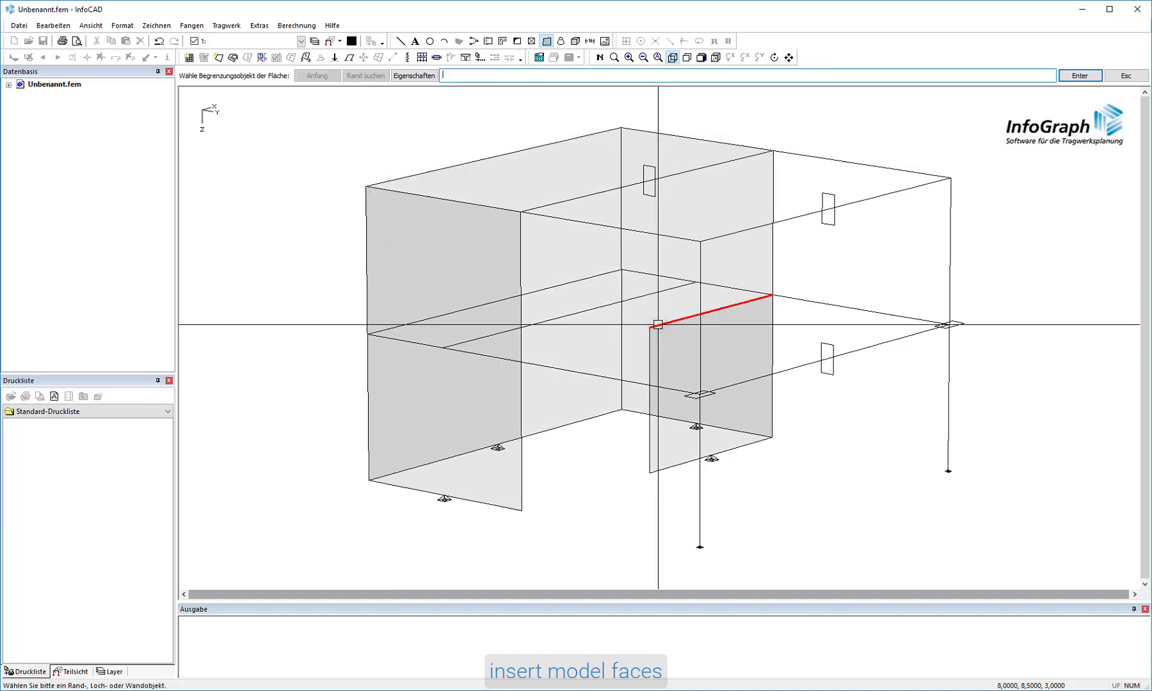
click(351, 41)
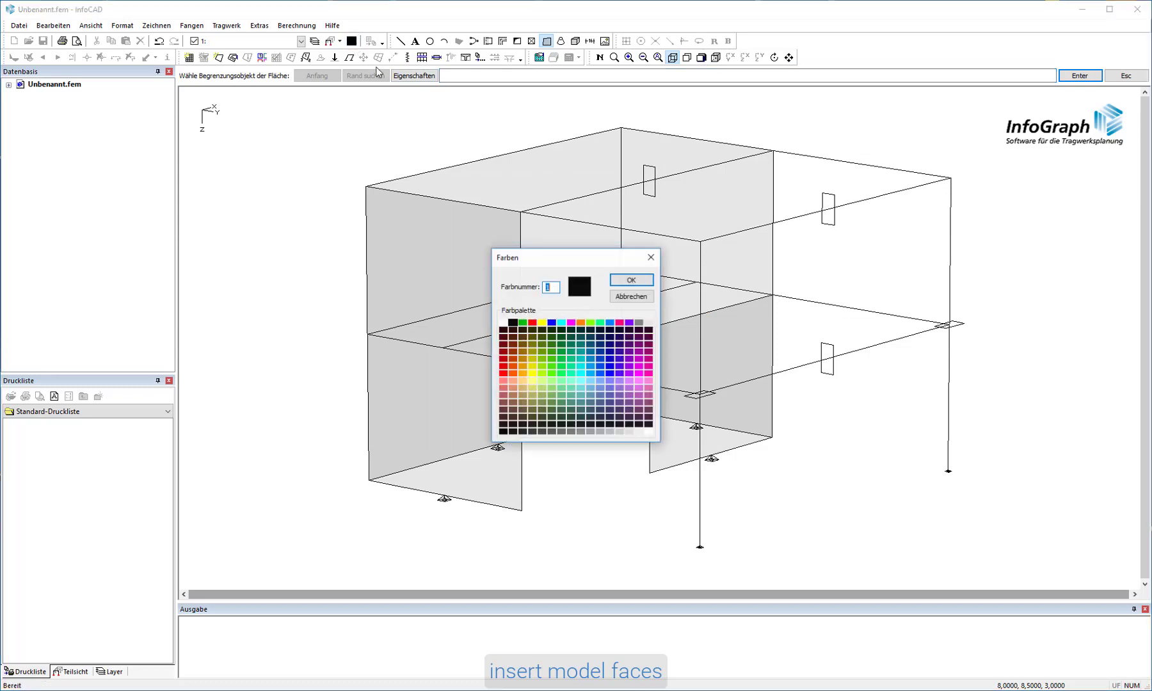
Step: Fill the roof slab and middle floor slab as green model faces
click(634, 280)
click(402, 191)
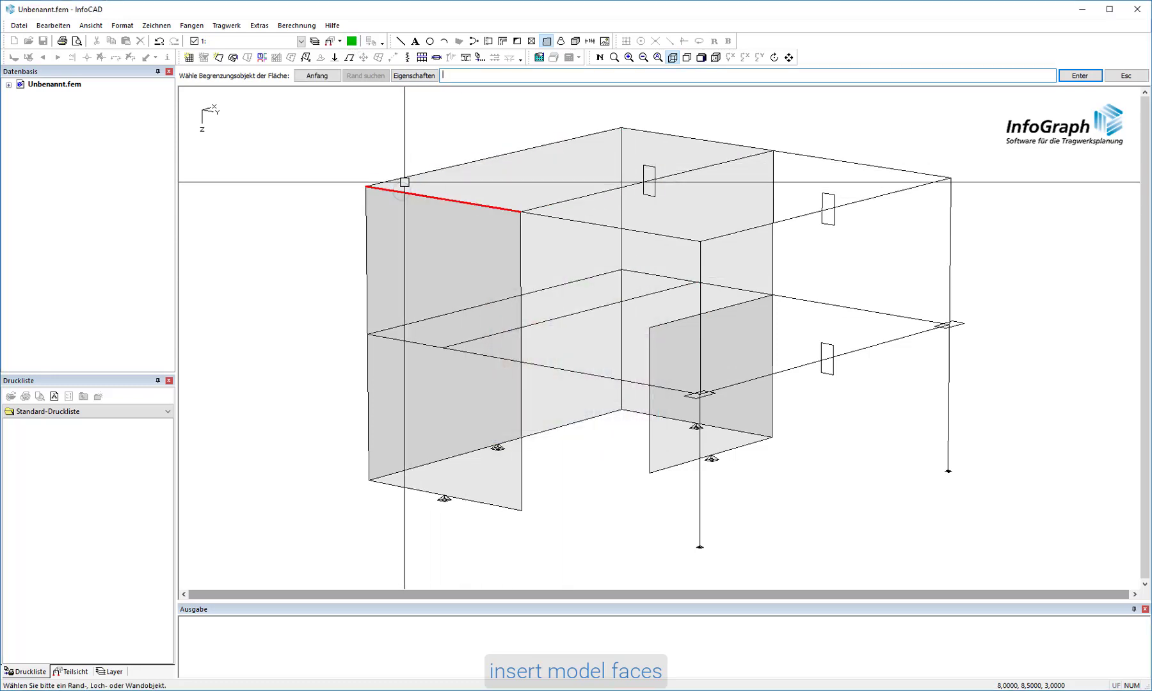
click(376, 77)
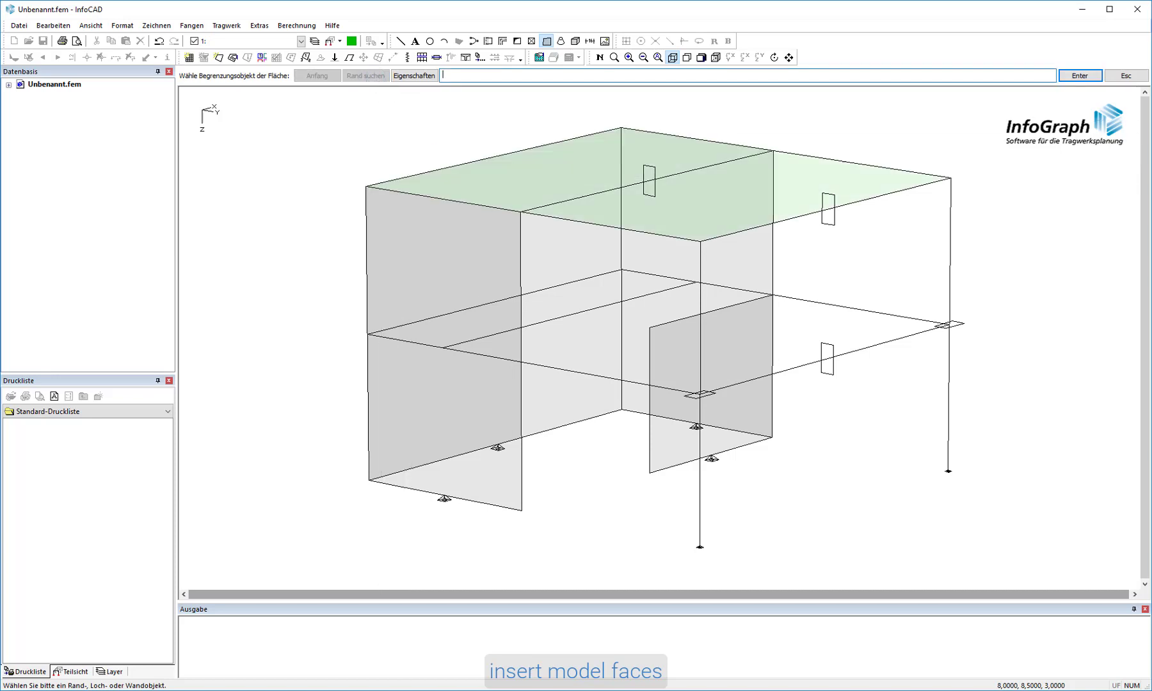
click(469, 346)
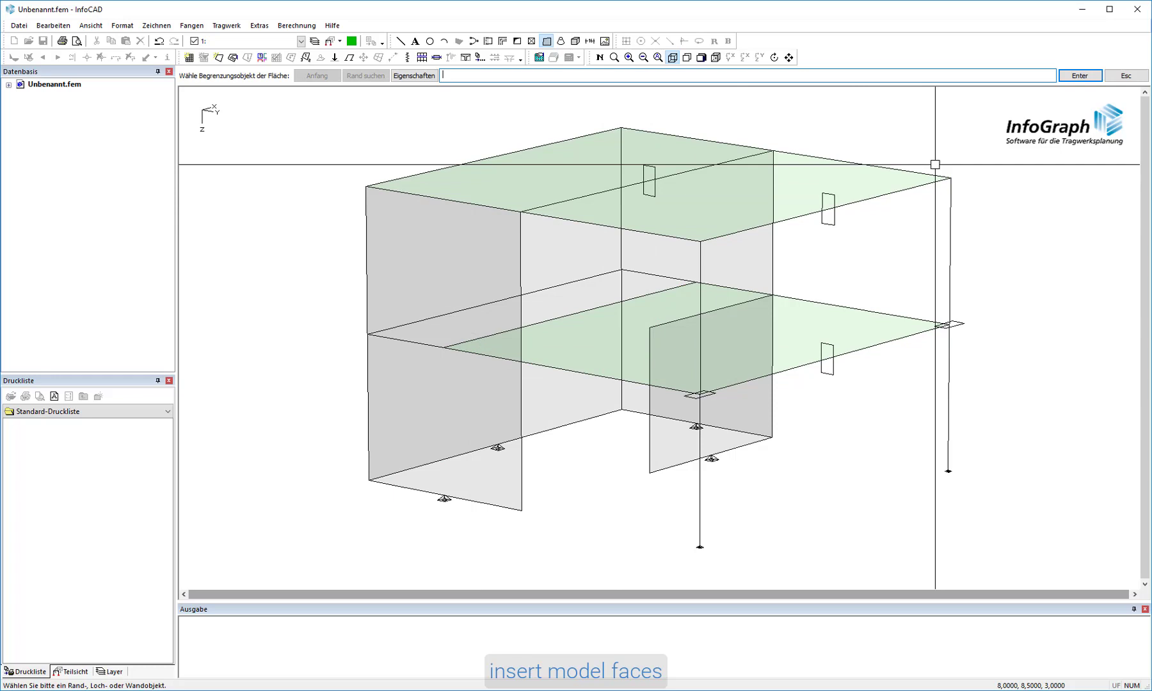
Step: Finish inserting model faces and orbit the model slightly
click(1080, 76)
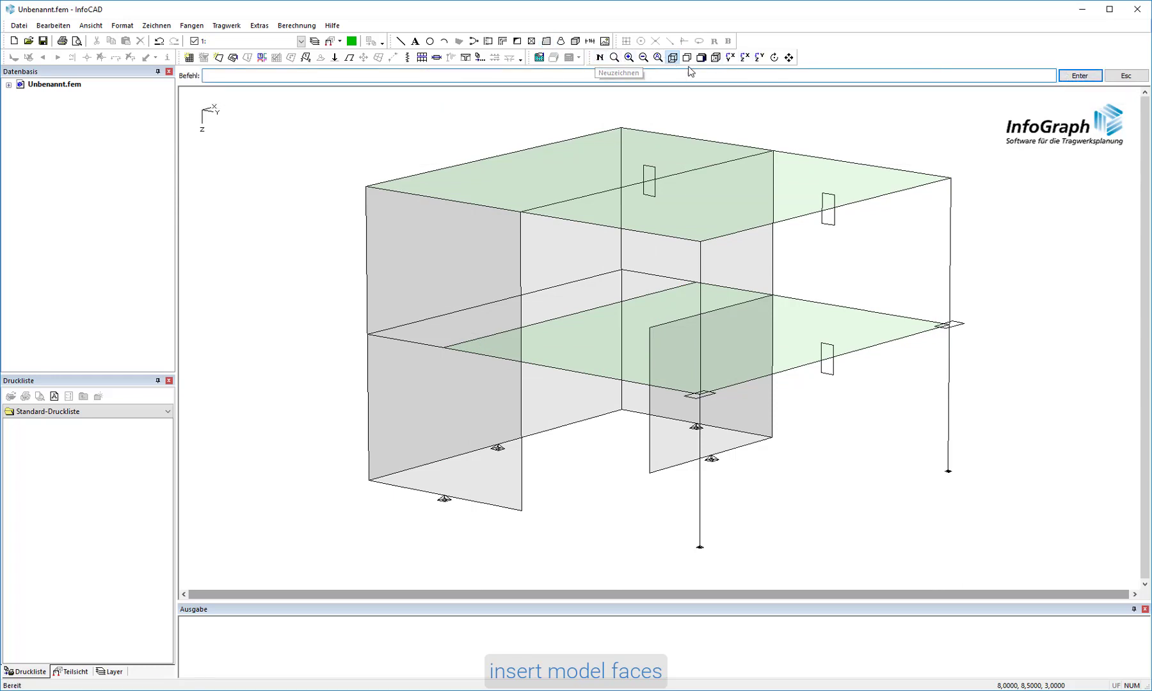
click(774, 57)
mouse_move(849, 154)
mouse_down()
mouse_move(800, 140)
mouse_move(865, 164)
mouse_move(877, 157)
mouse_move(843, 158)
mouse_up()
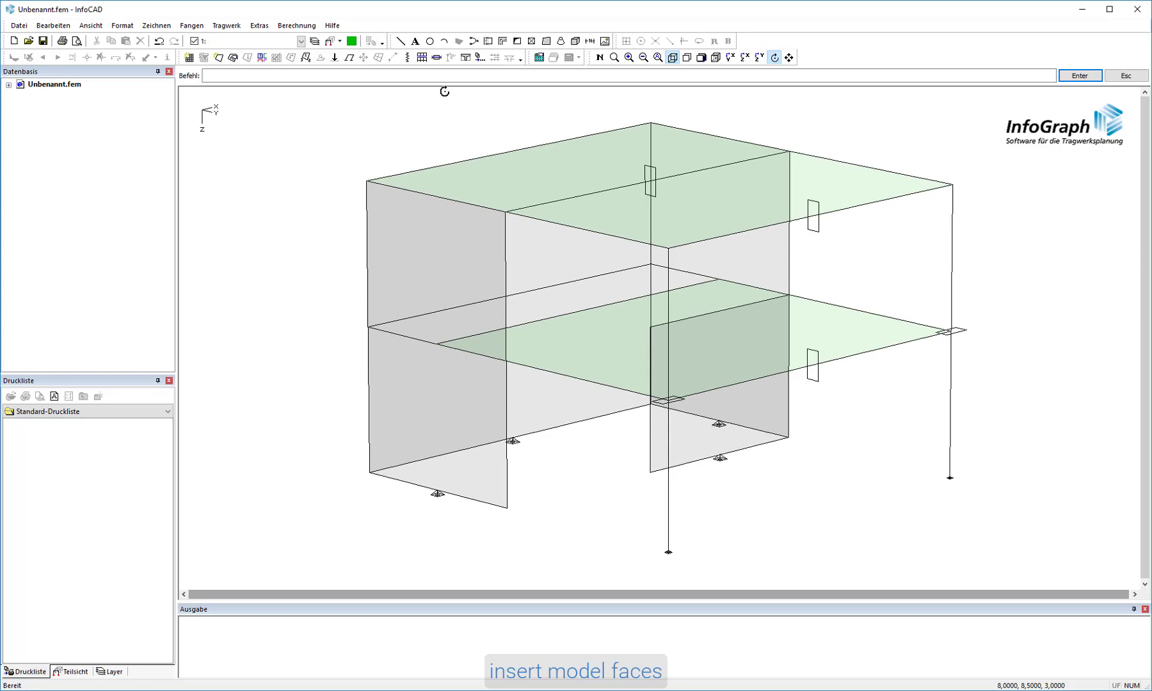
Step: Mesh the structure shape-true from the model with 0.5 m width, accepting 964 elements
click(189, 57)
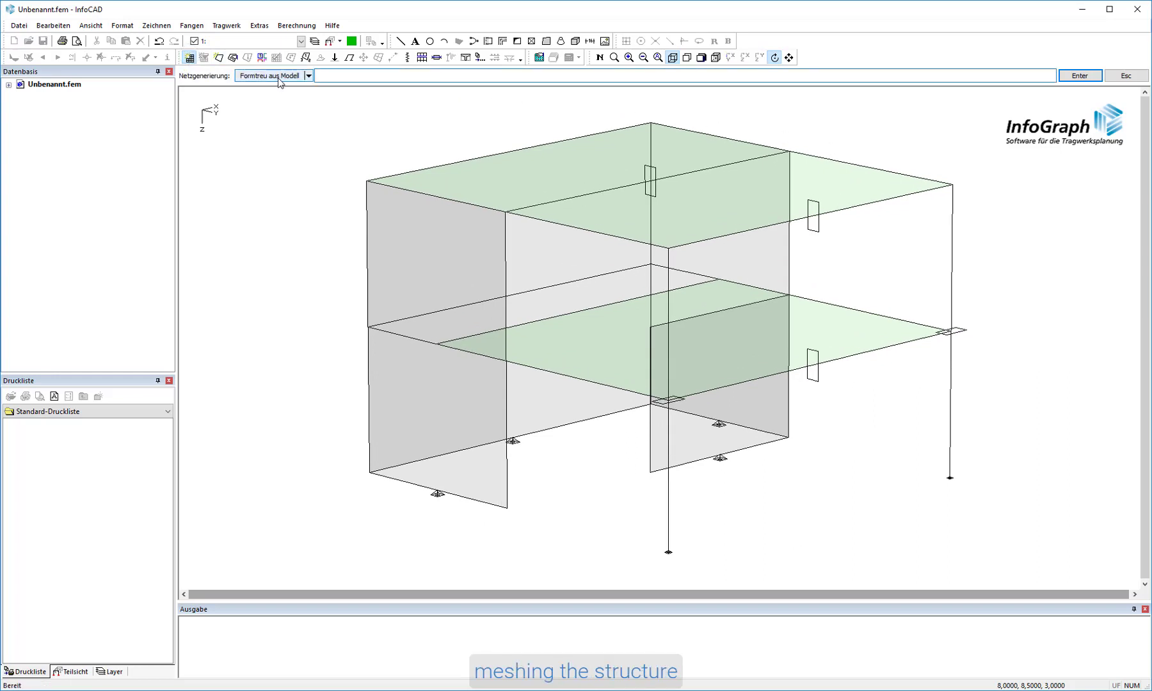
click(300, 77)
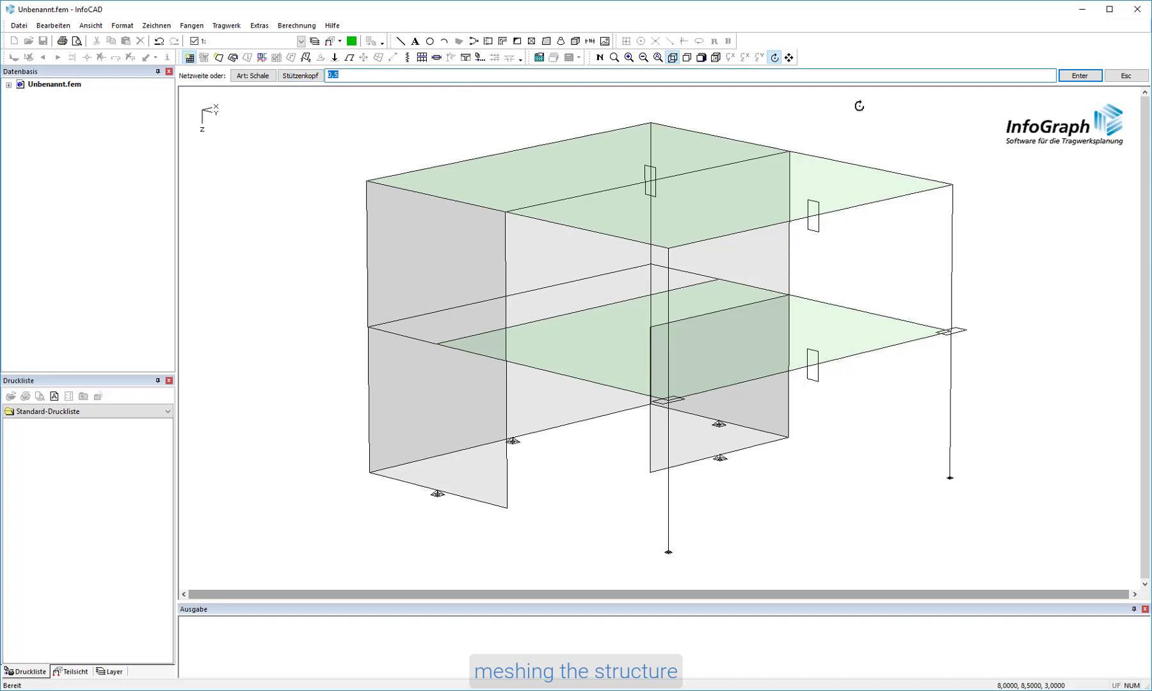
click(1071, 78)
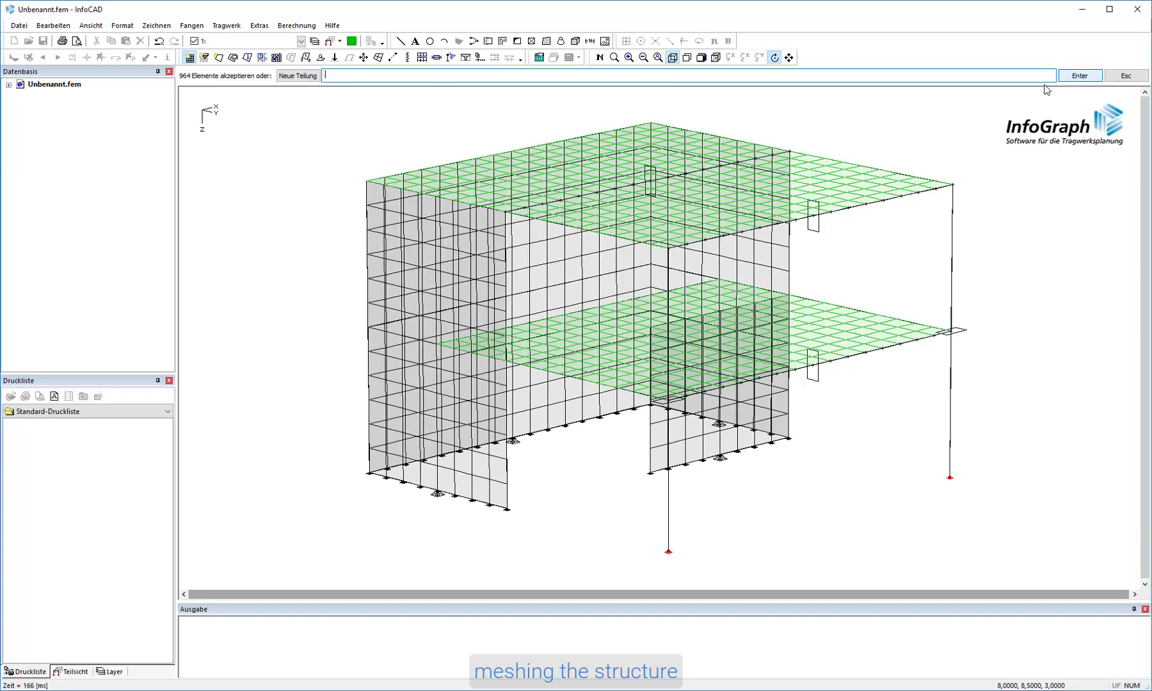
click(1078, 76)
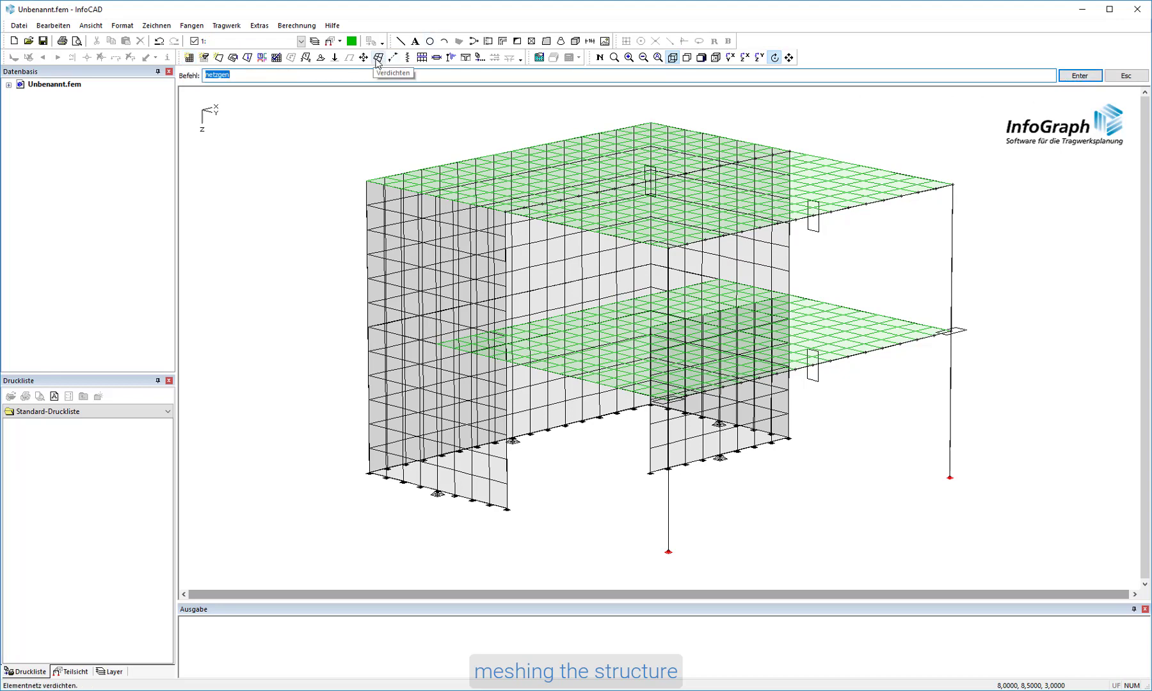
click(262, 57)
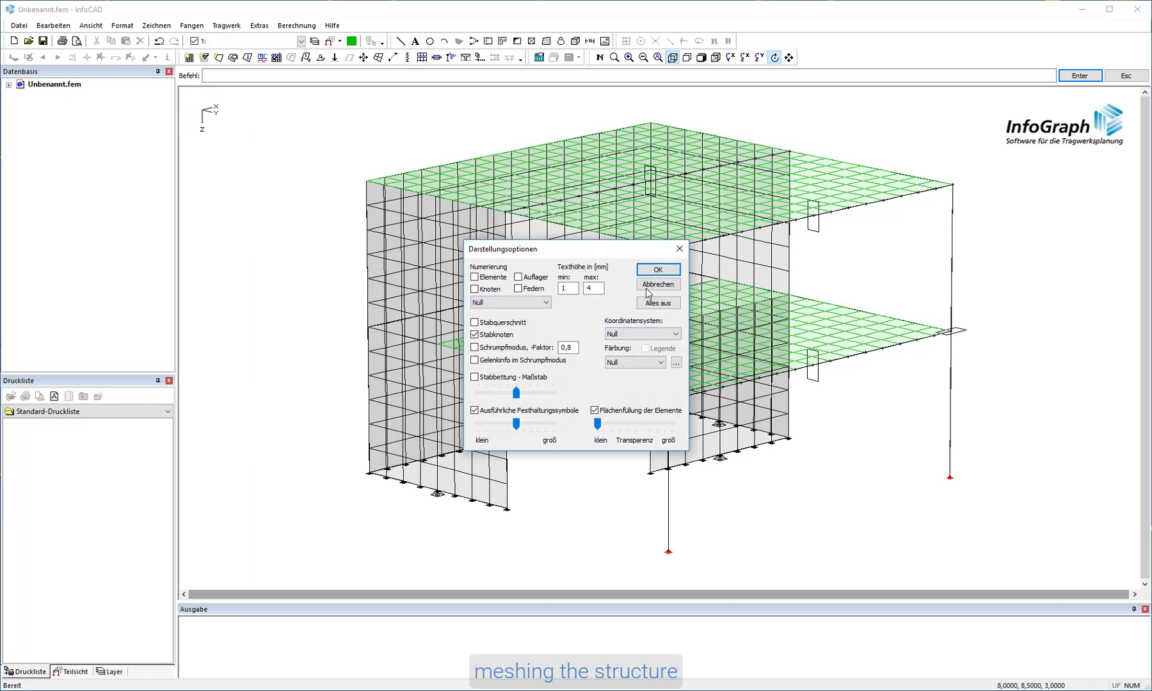
Step: Show elements with solid surface fill and beams and columns as full cross-sections
click(655, 271)
drag(634, 380, 669, 210)
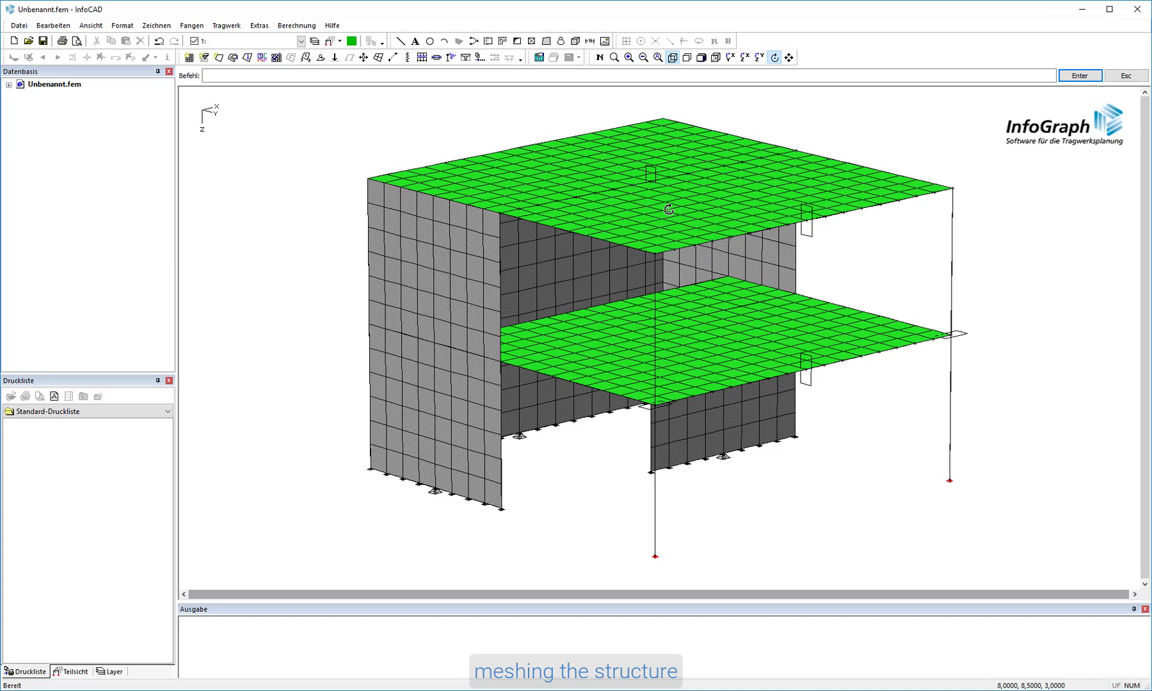
click(701, 57)
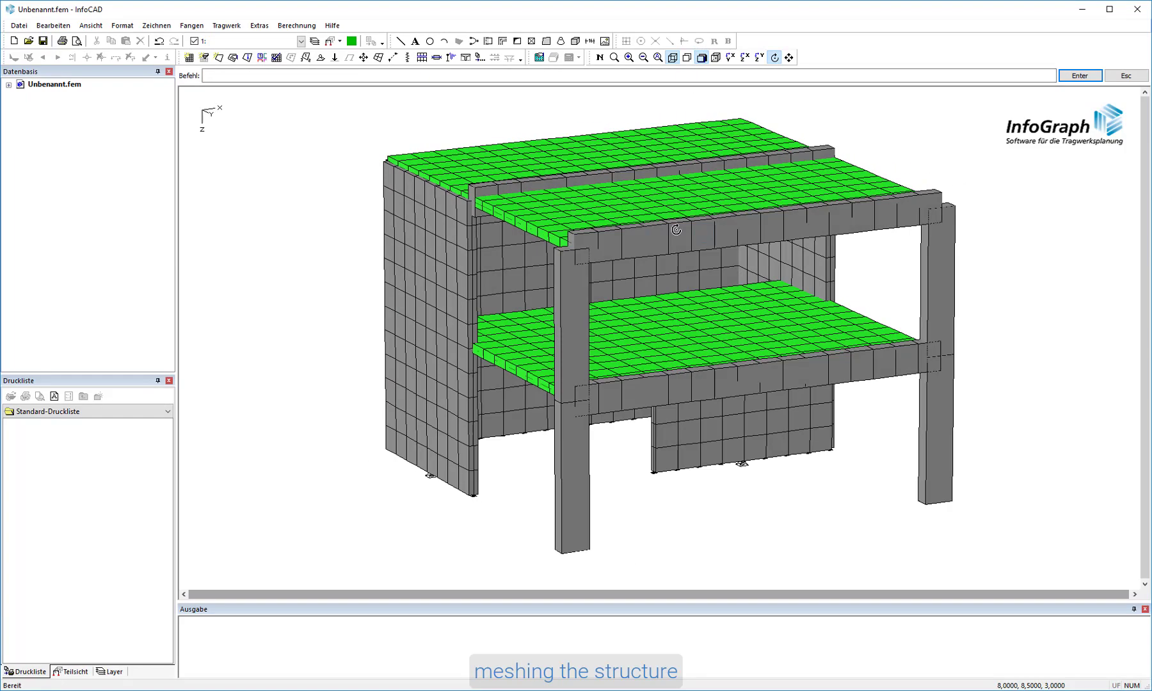
drag(649, 214, 805, 261)
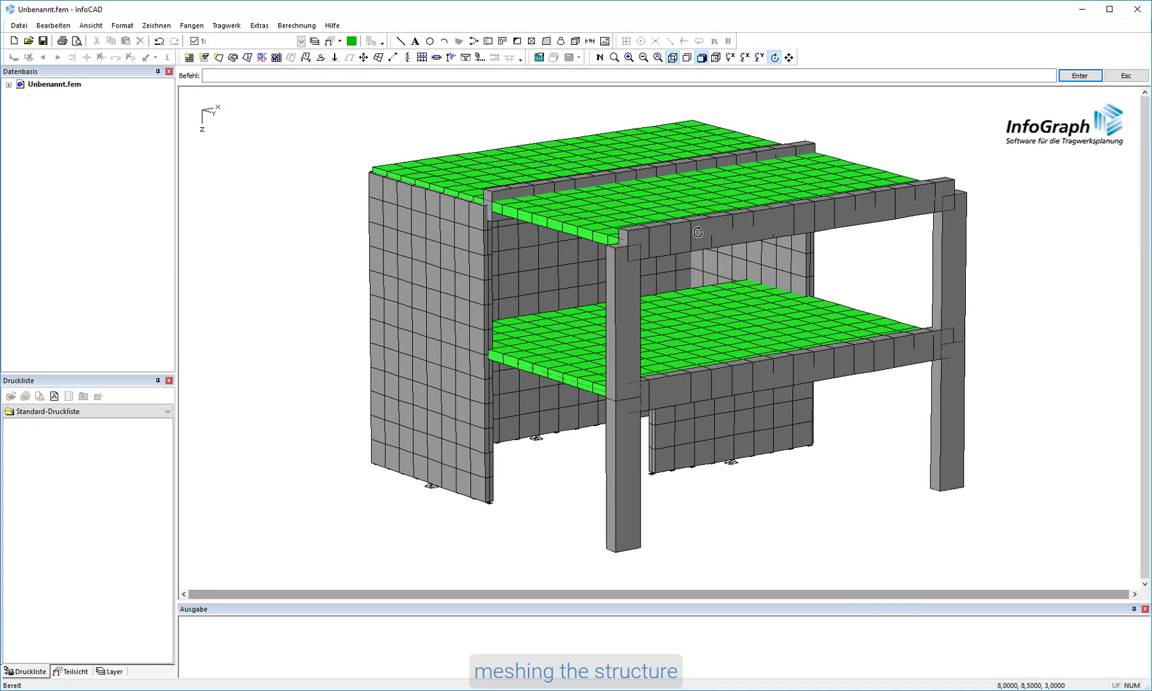